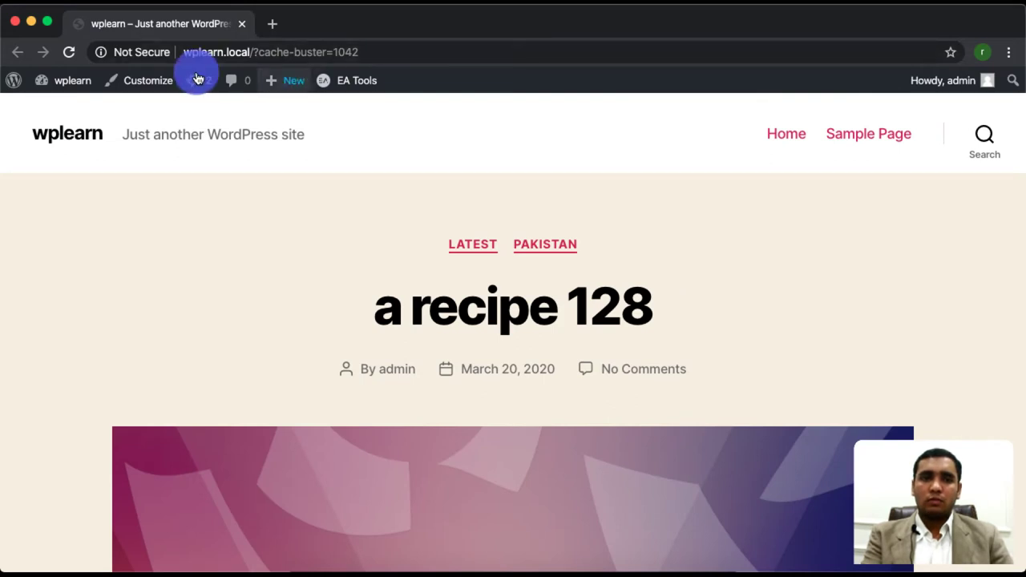
Go to the Dashboard through the site name, then open the admin Comments list.
left_click(68, 85)
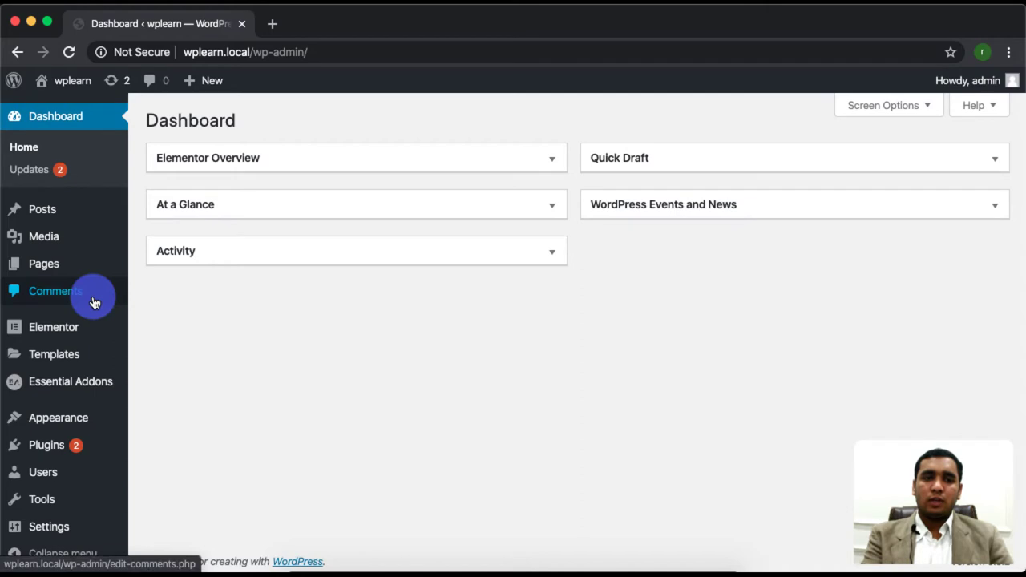
mouse_move(44, 266)
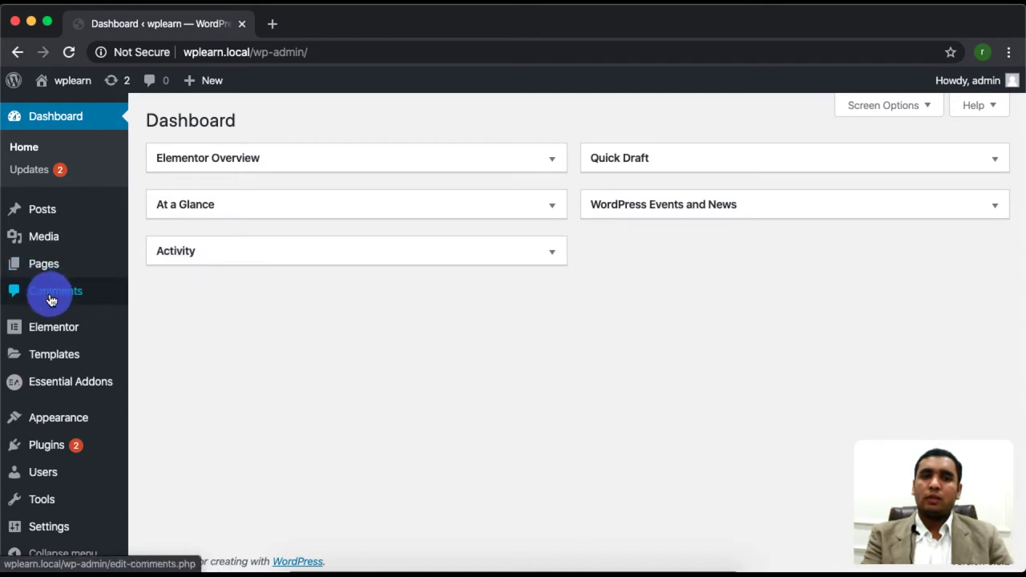
left_click(50, 299)
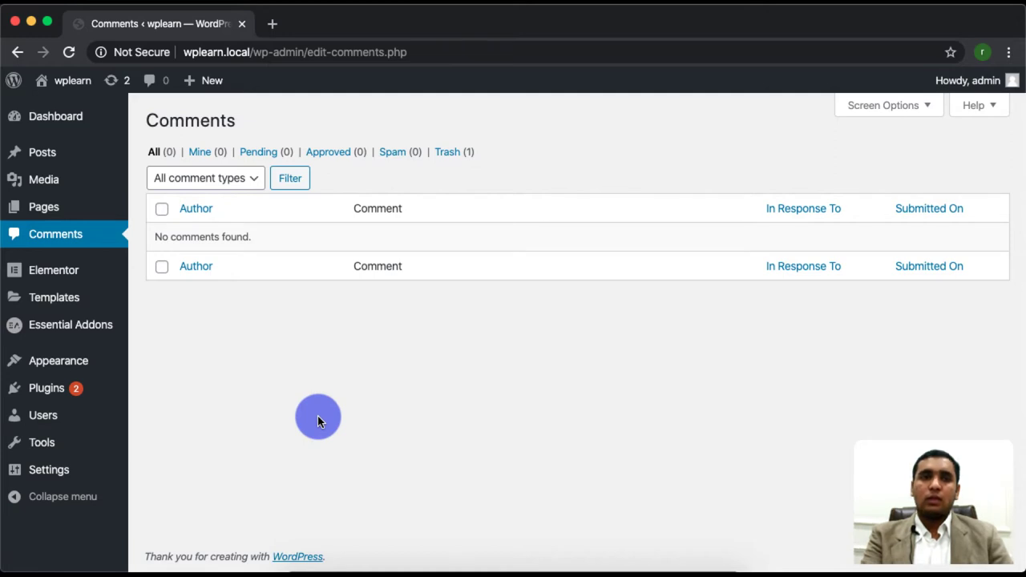
Open the posts list, view 'a recipe 128' live, then open its editor in a new tab.
left_click(32, 153, "super")
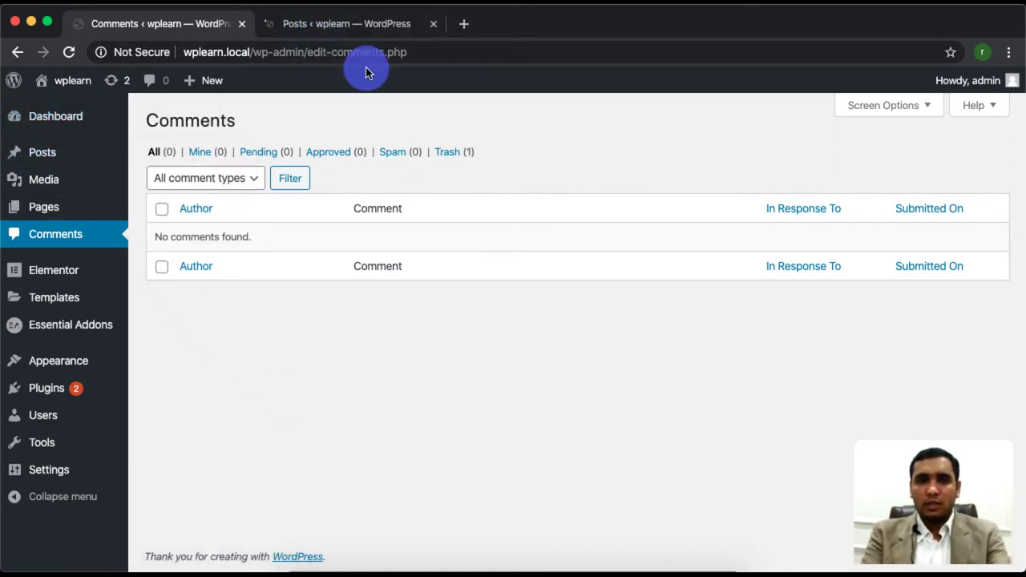
left_click(378, 25)
mouse_move(206, 238)
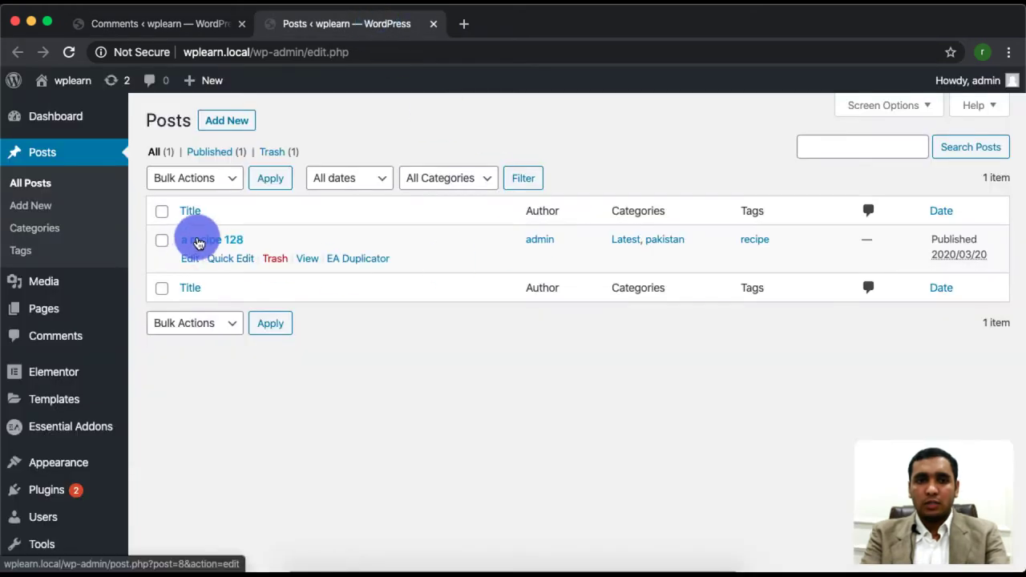
left_click(317, 260)
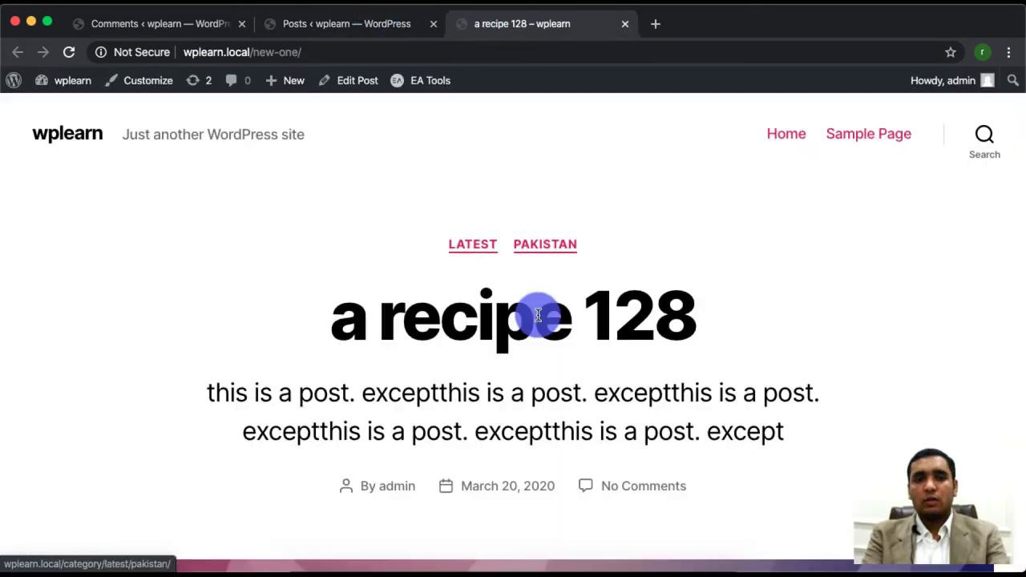
scroll(536, 316, "down", 15)
scroll(537, 315, "down", 8)
scroll(537, 314, "up", 6)
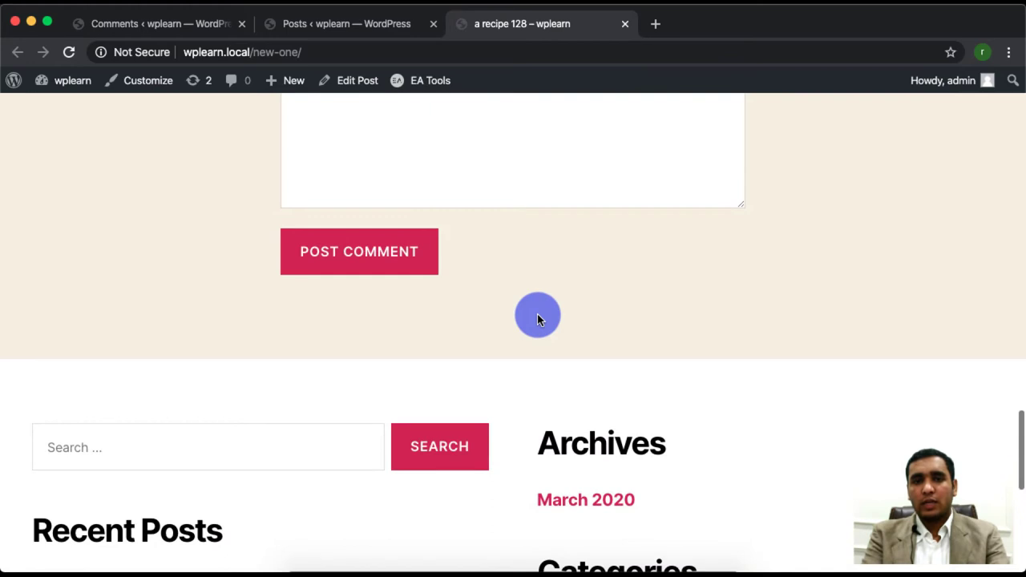
scroll(497, 333, "up", 10)
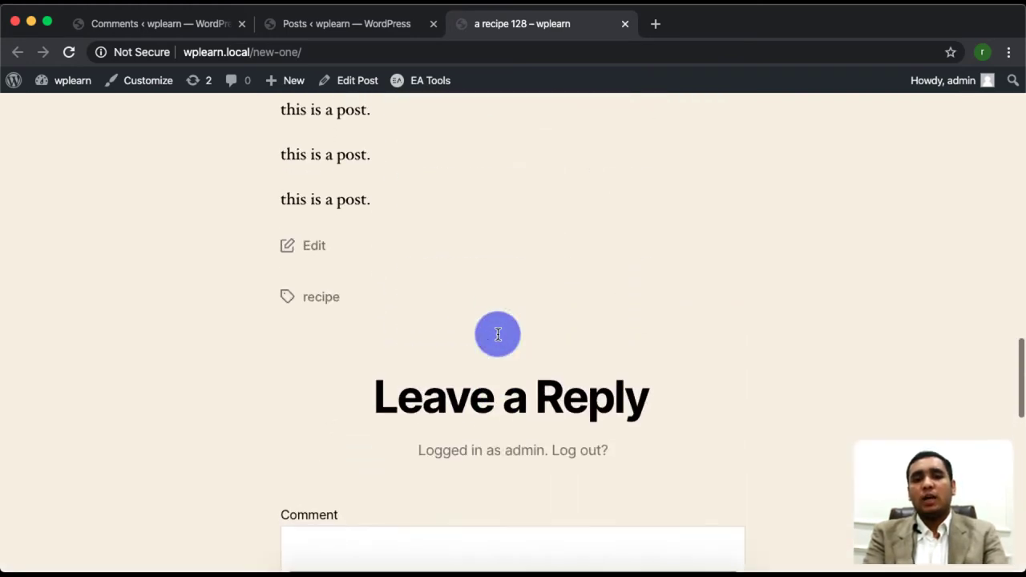
scroll(497, 334, "down", 10)
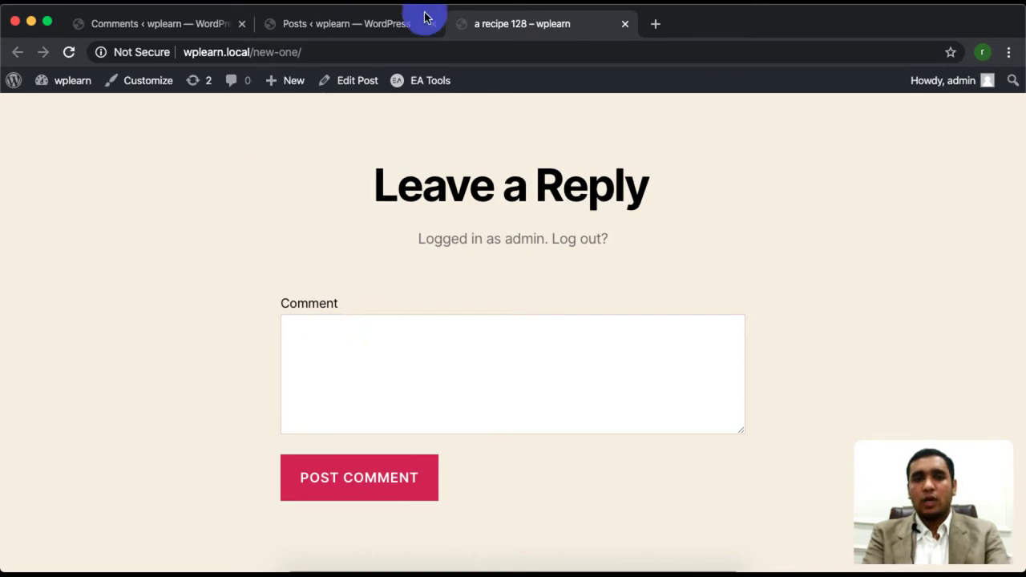
left_click(337, 85, "super")
left_click(683, 28)
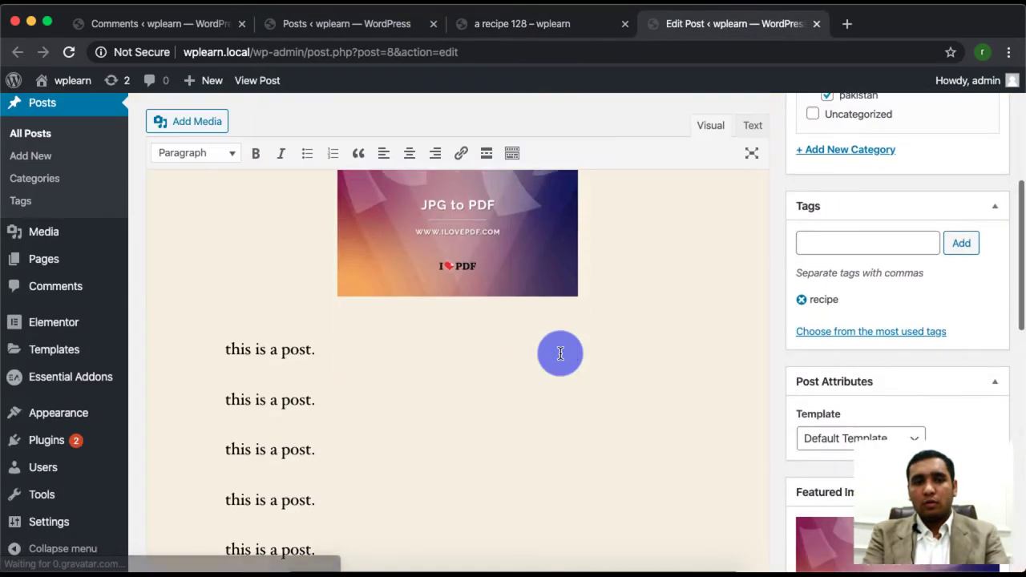
Check in Screen Options that the Discussion box is shown in the post editor.
scroll(561, 353, "down", 10)
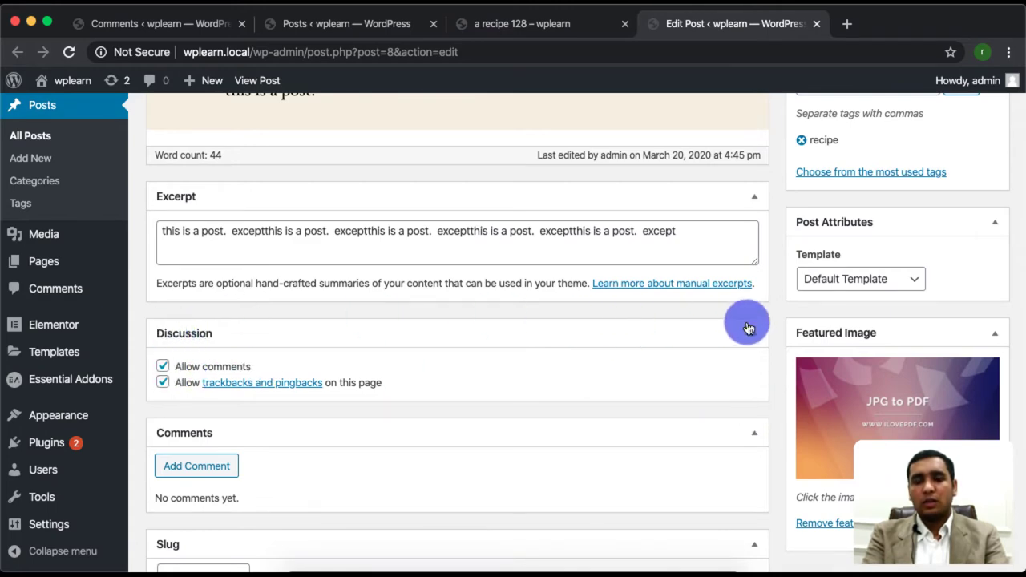
scroll(745, 324, "up", 8)
scroll(922, 105, "up", 3)
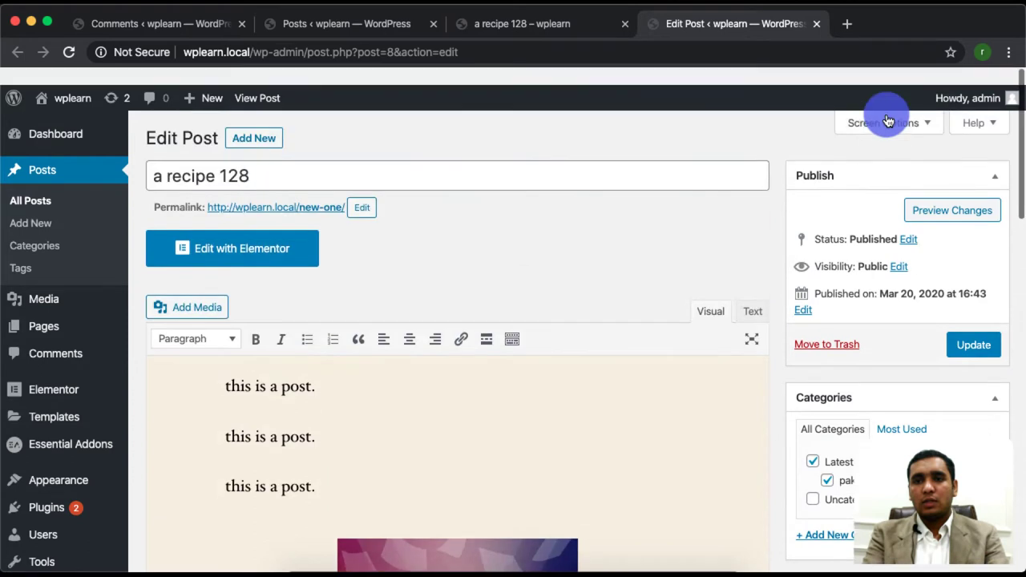
left_click(904, 108)
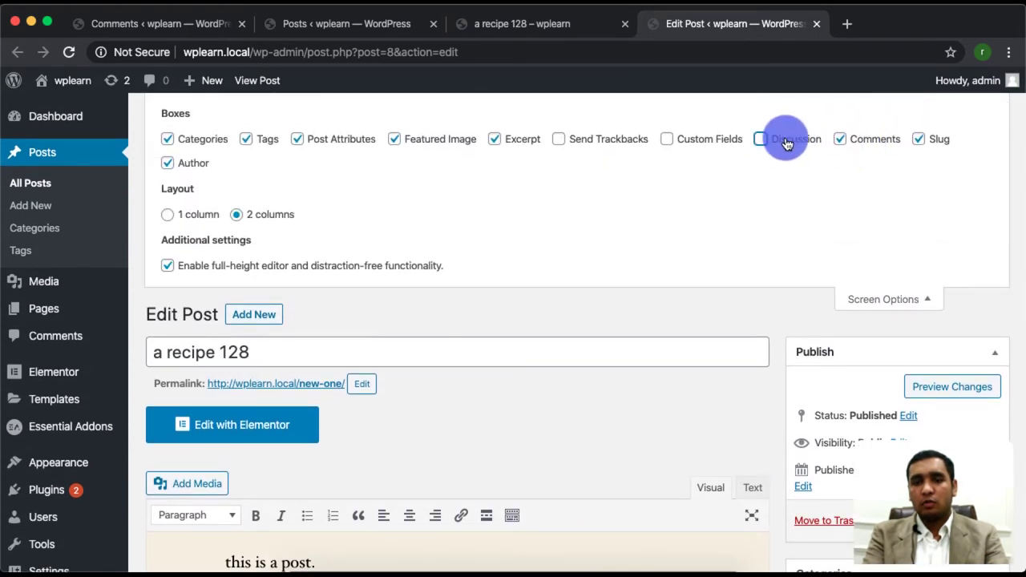
left_click(903, 298)
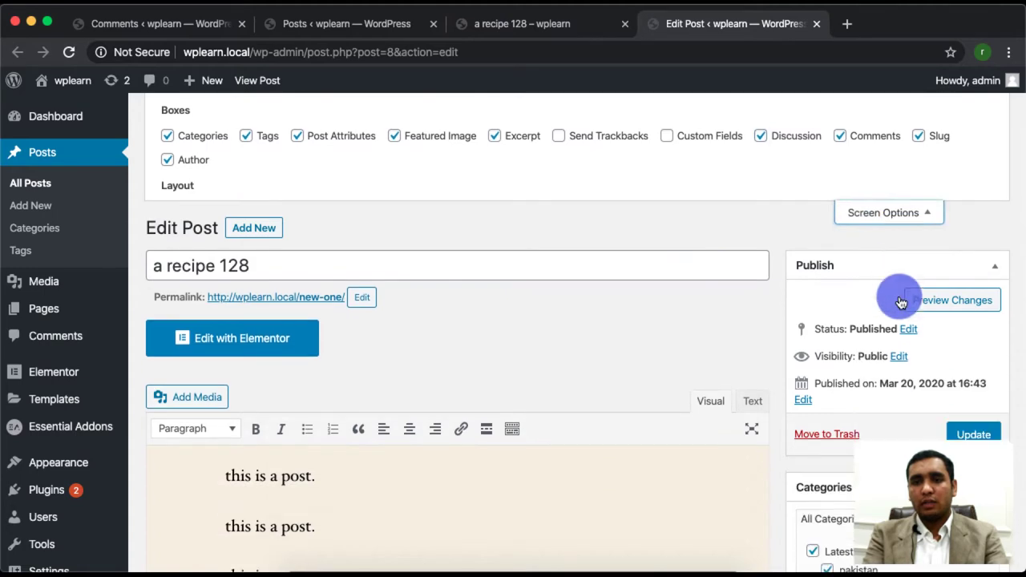
Uncheck Allow comments in the Discussion box and update the post.
scroll(822, 477, "down", 15)
scroll(822, 479, "down", 2)
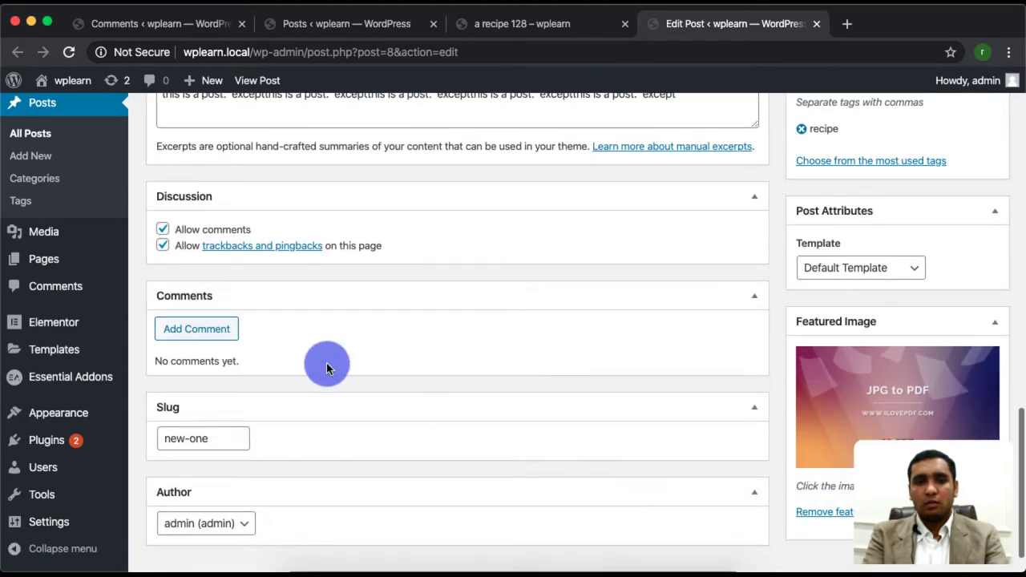
left_click(165, 231)
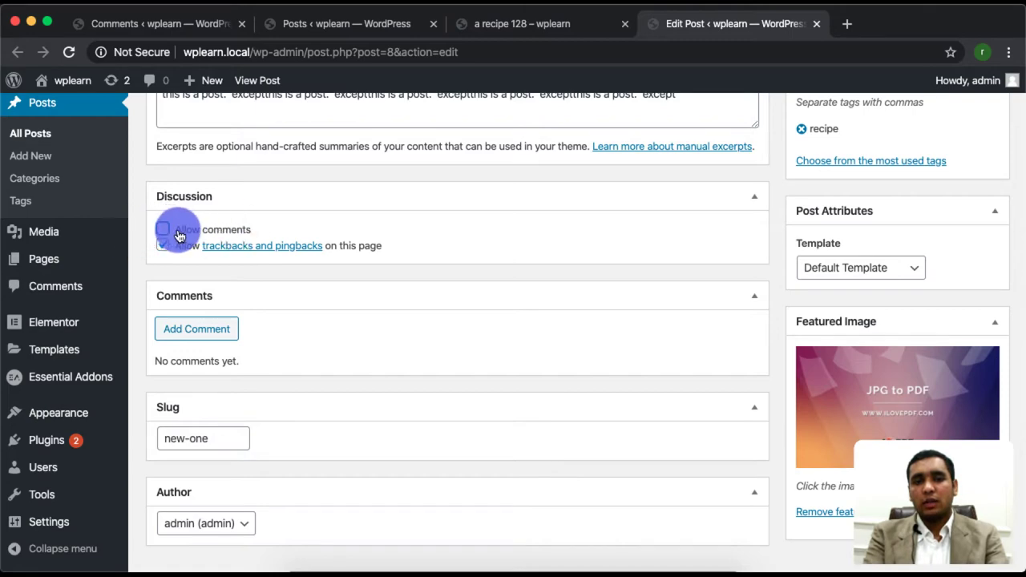
scroll(871, 367, "up", 17)
left_click(968, 321)
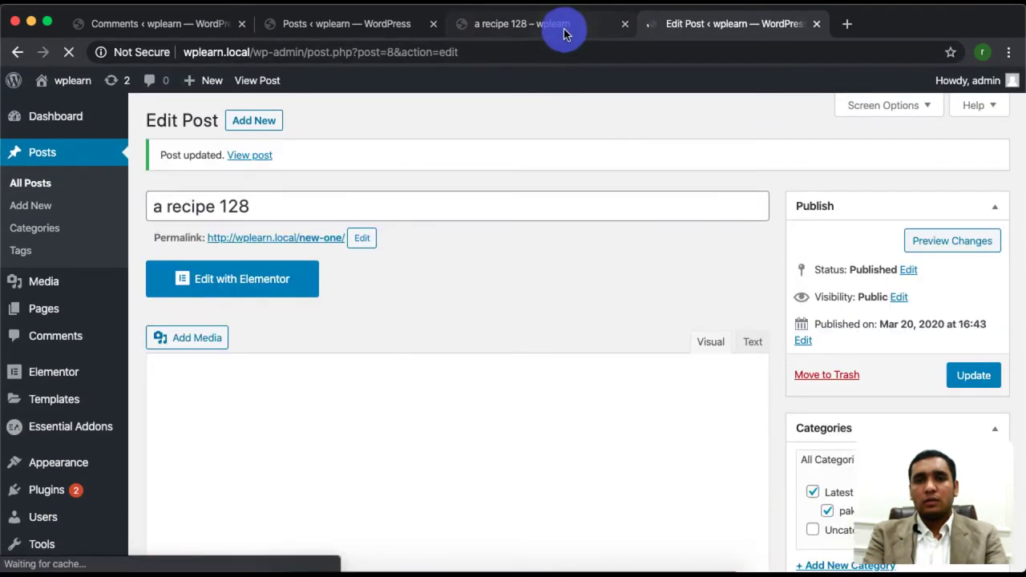
Reload the live 'a recipe 128' page to confirm comments are off.
left_click(564, 26)
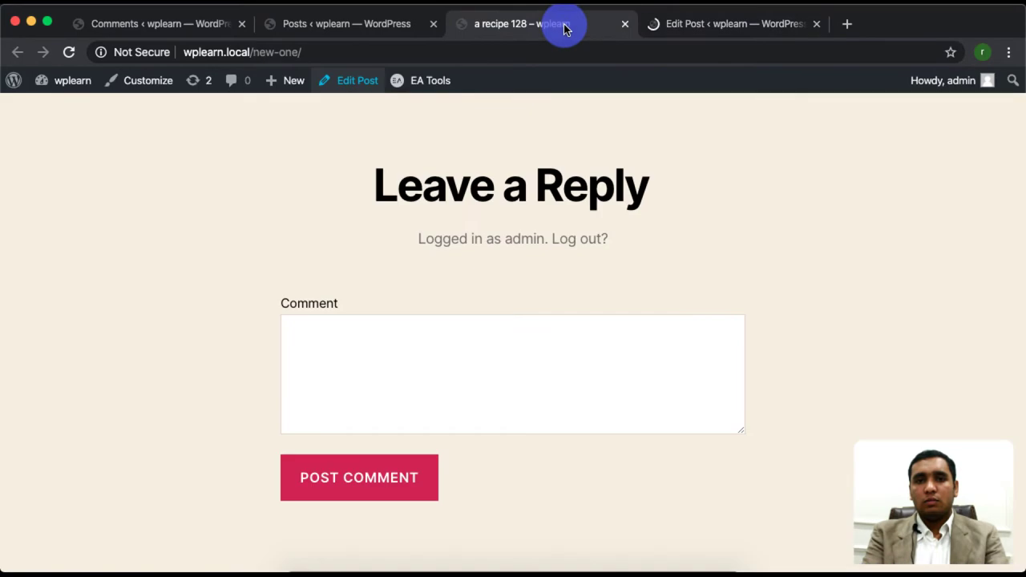
left_click(68, 53)
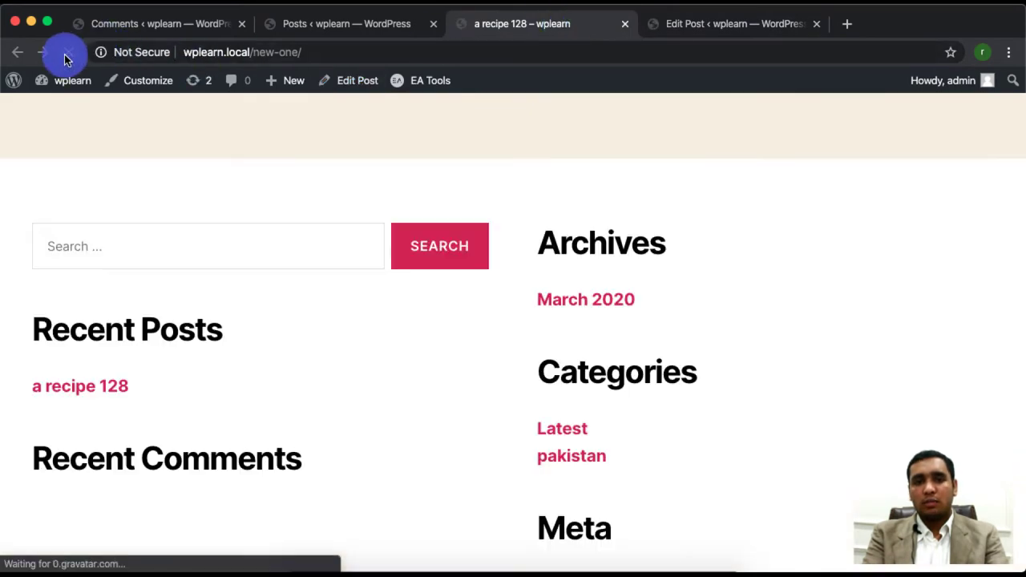
scroll(468, 268, "down", 5)
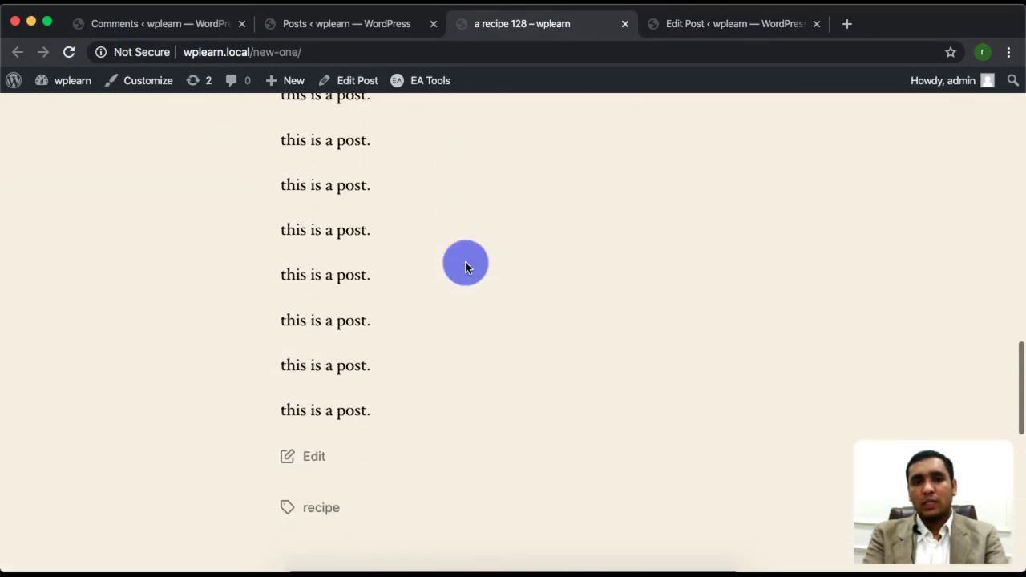
scroll(468, 268, "up", 7)
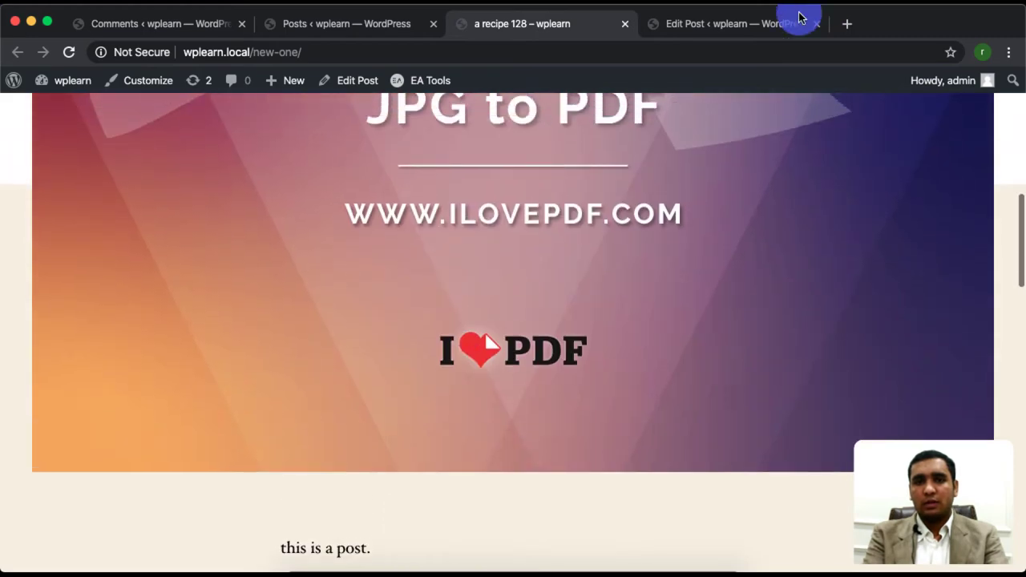
Re-check Allow comments in the editor and update the post.
left_click(733, 24)
scroll(620, 376, "down", 15)
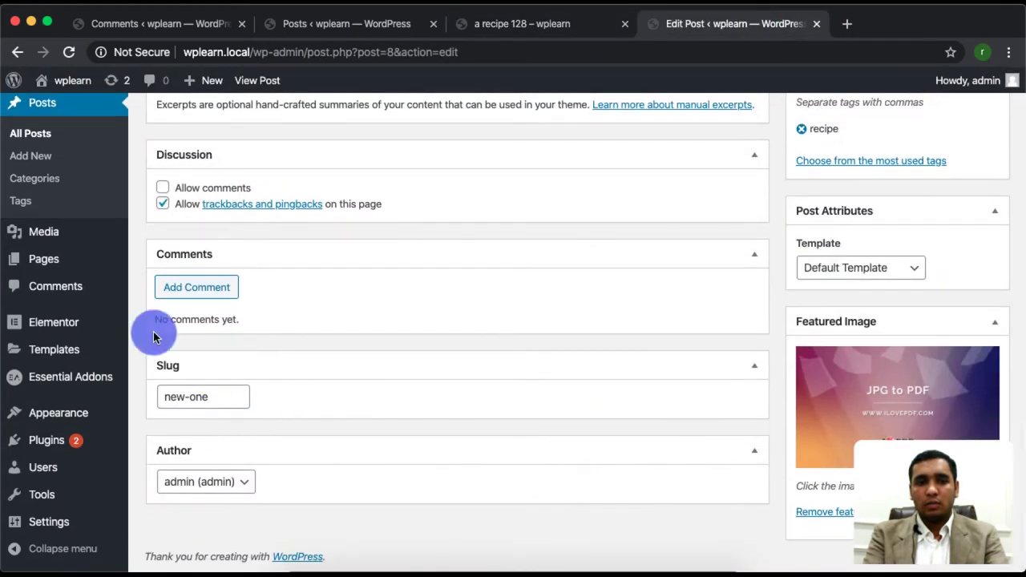
left_click(193, 193)
scroll(744, 268, "up", 15)
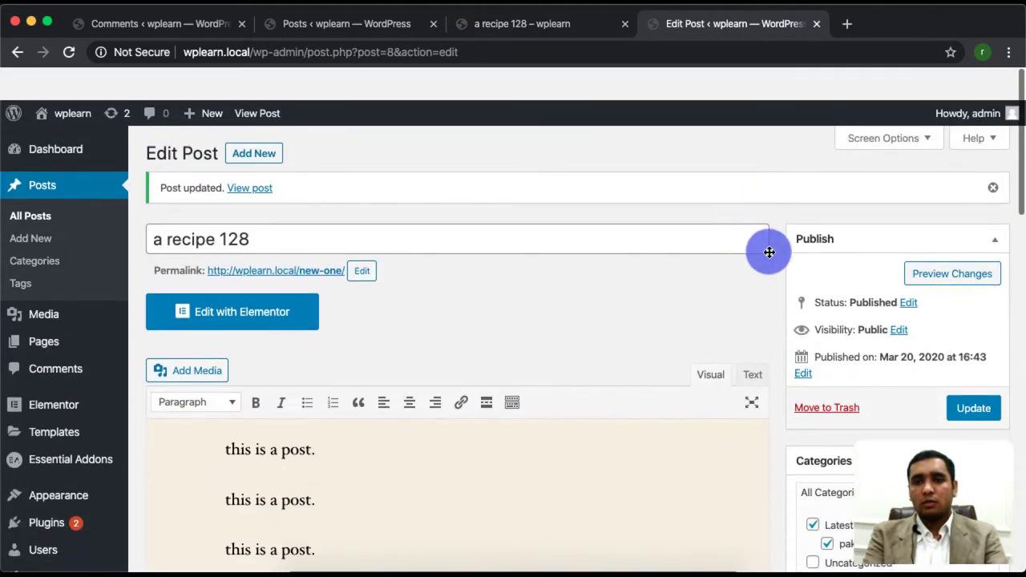
left_click(977, 381)
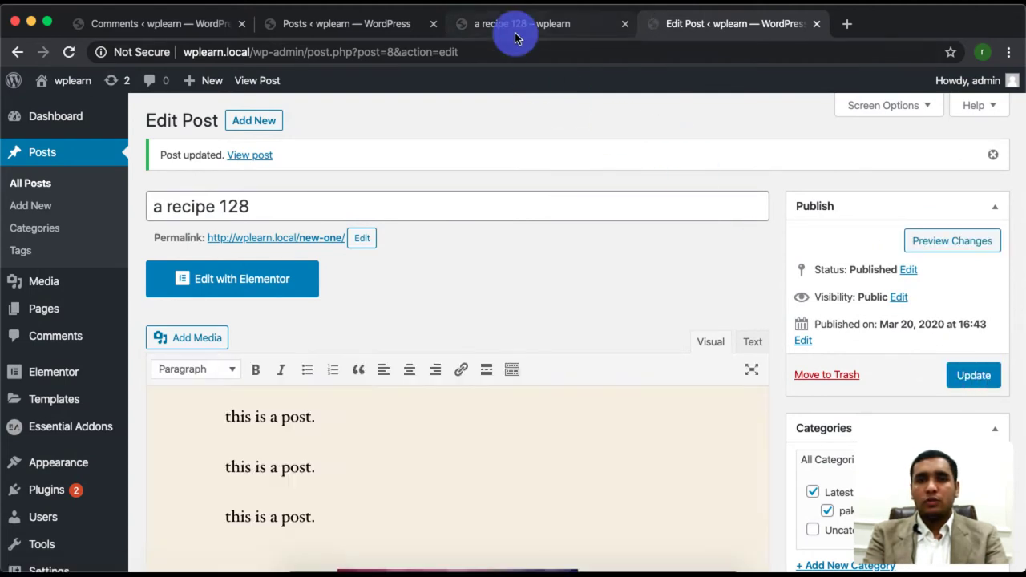
Reload the live post to confirm the Leave a Reply form is back.
left_click(516, 26)
left_click(70, 51)
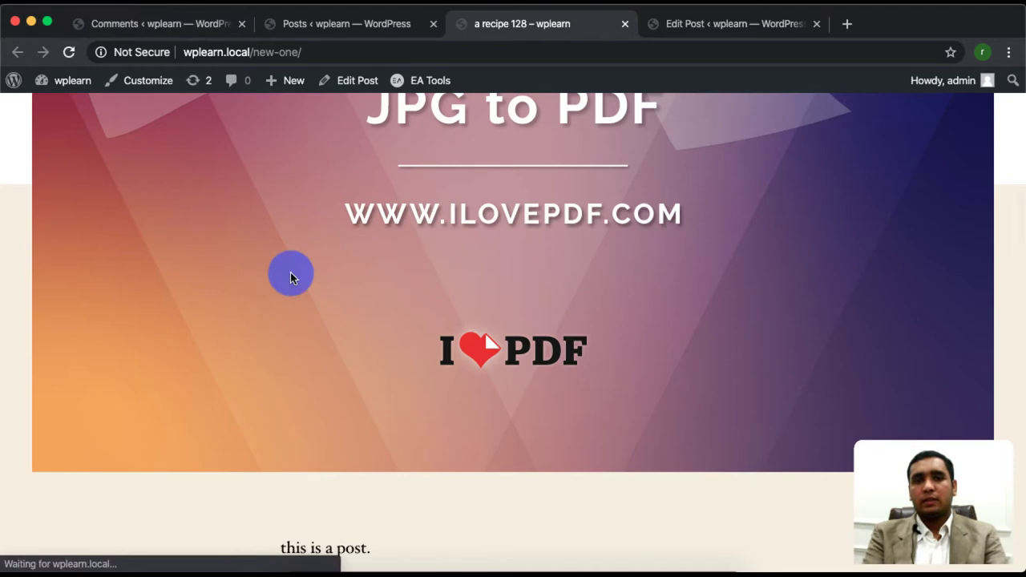
scroll(502, 459, "down", 6)
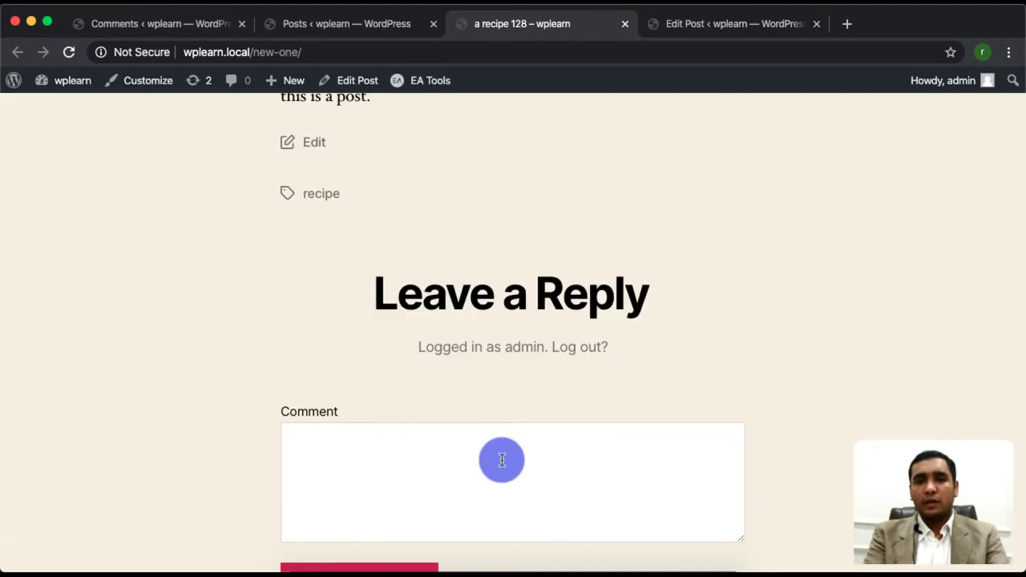
left_click(750, 28)
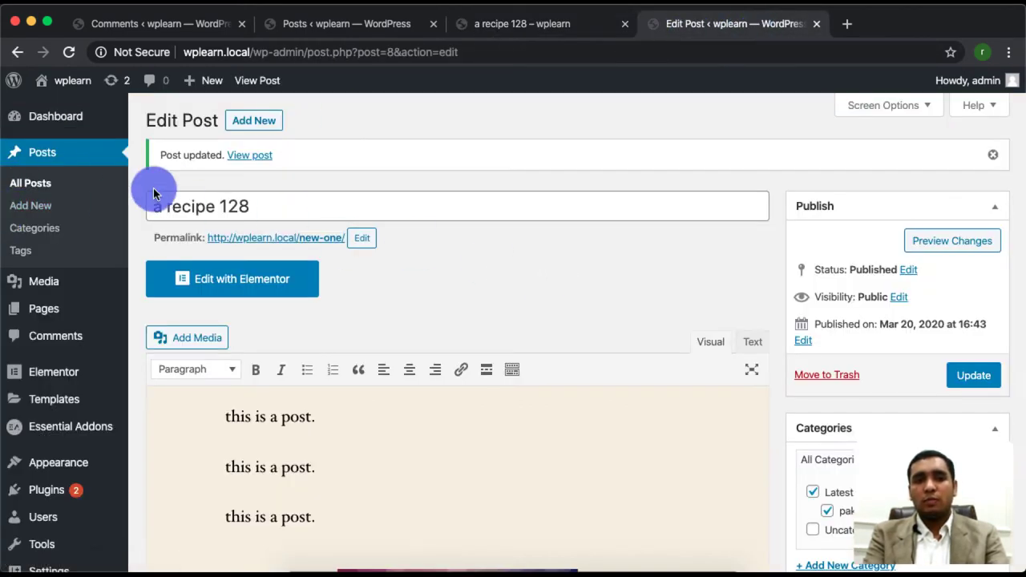
scroll(465, 328, "down", 10)
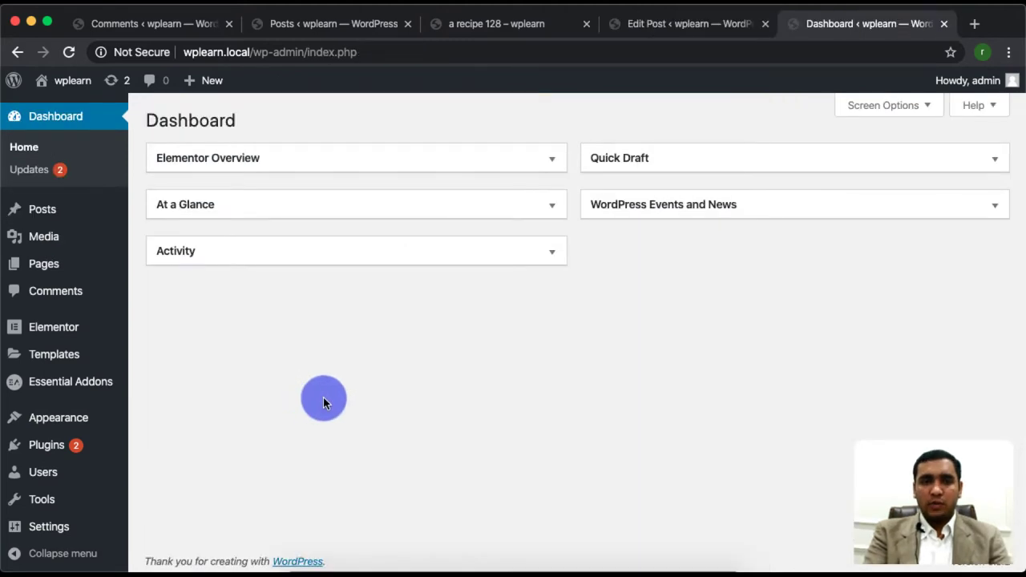
left_click(41, 531)
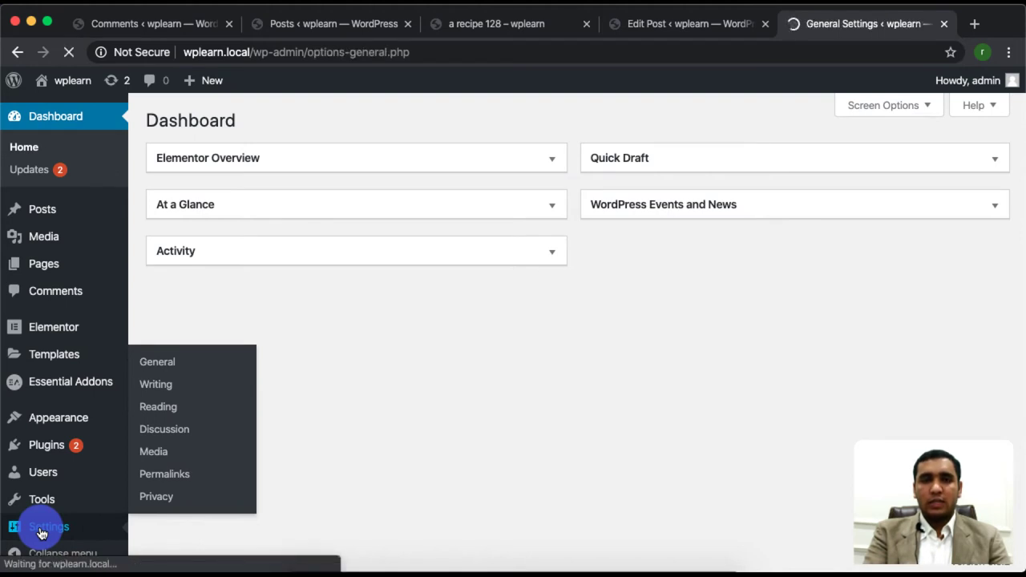
scroll(40, 532, "down", 3)
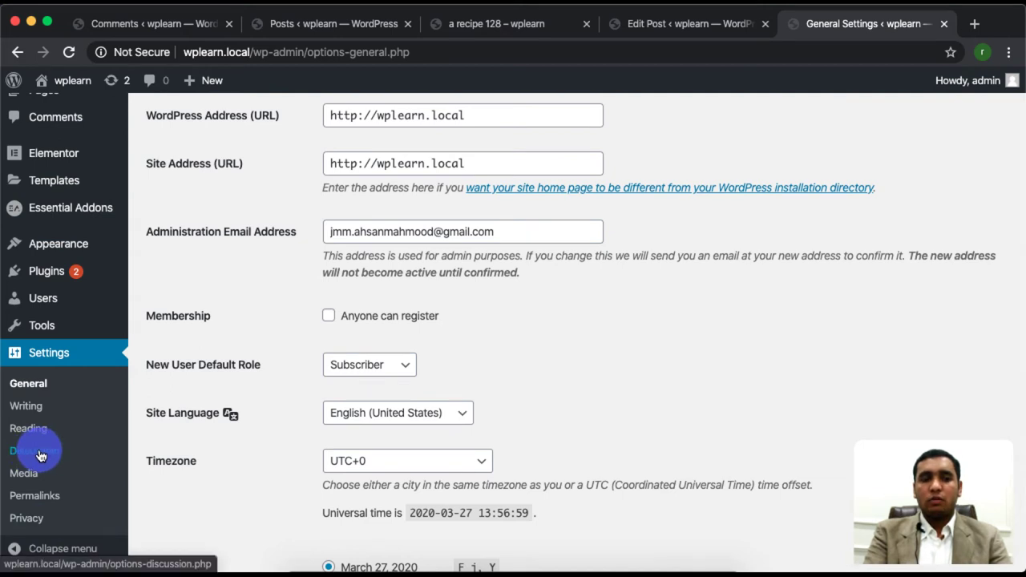
left_click(40, 454)
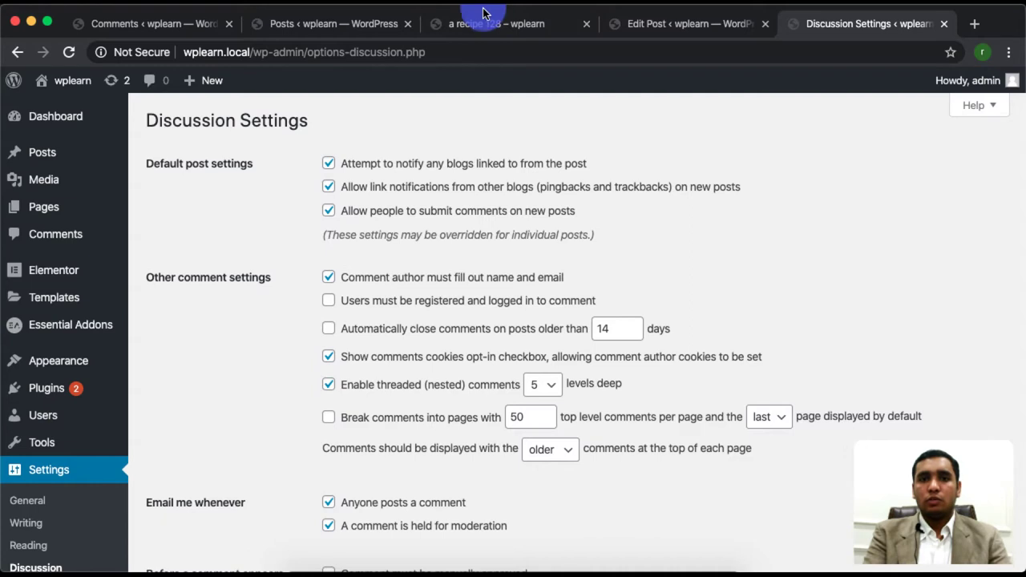
left_click(633, 21)
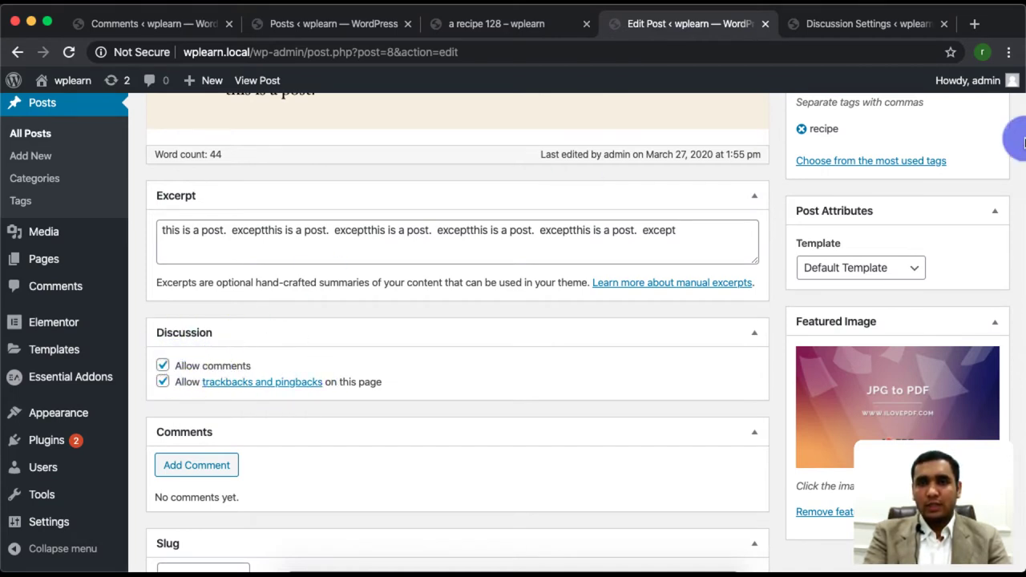
left_click(842, 26)
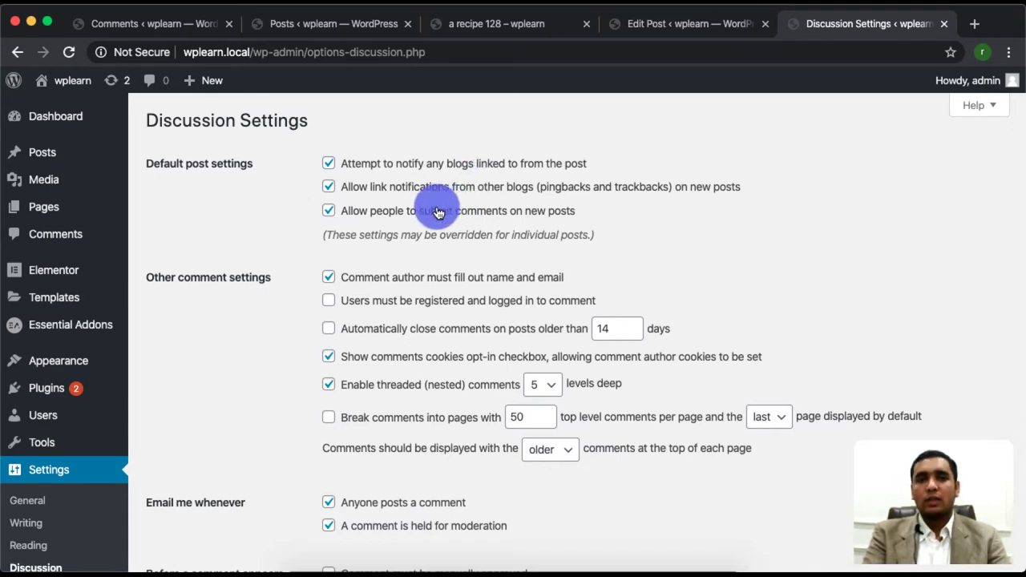
scroll(39, 473, "down", 3)
Reload the Discussion Settings page and highlight the Default post settings heading.
left_click(24, 453)
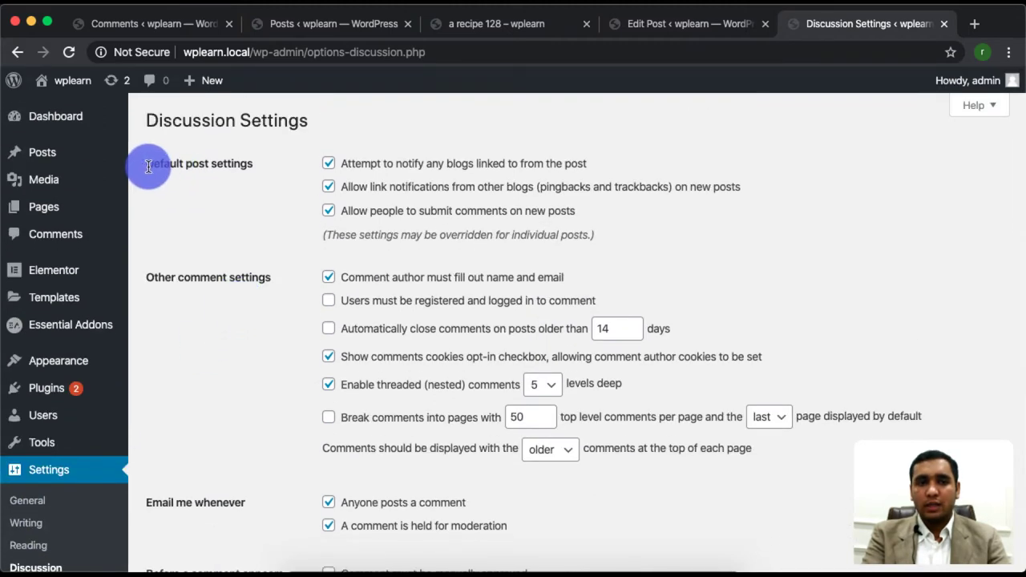
left_click_drag(151, 164, 254, 167)
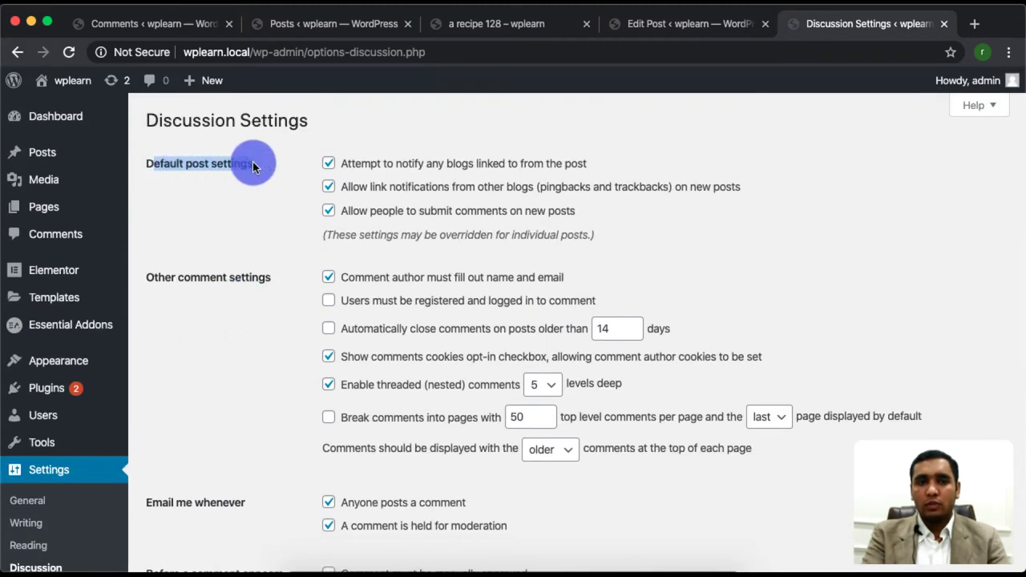
left_click(184, 165)
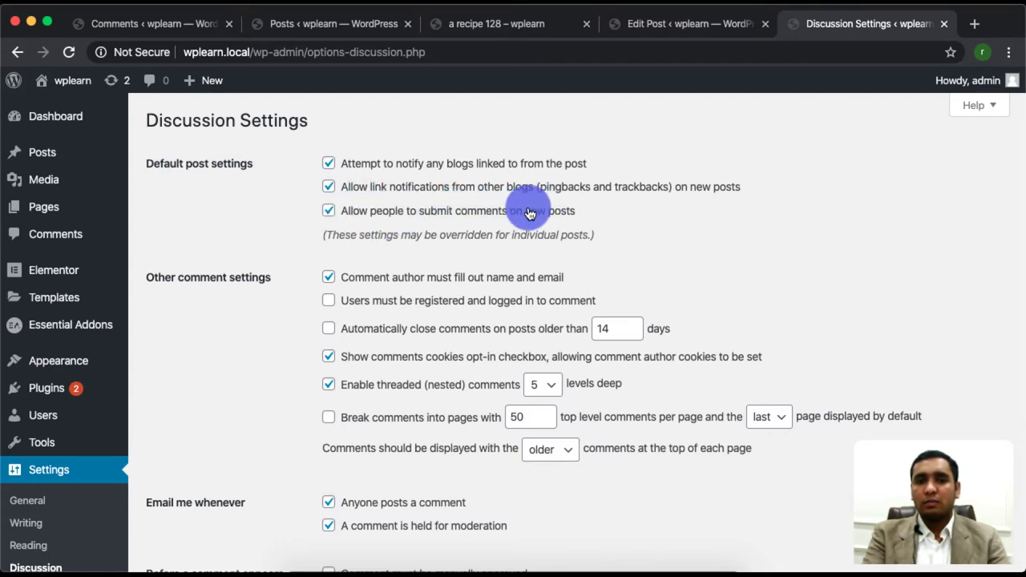
Disallow comments on new posts, auto-close comments after 1 day, and save the settings.
left_click(330, 212)
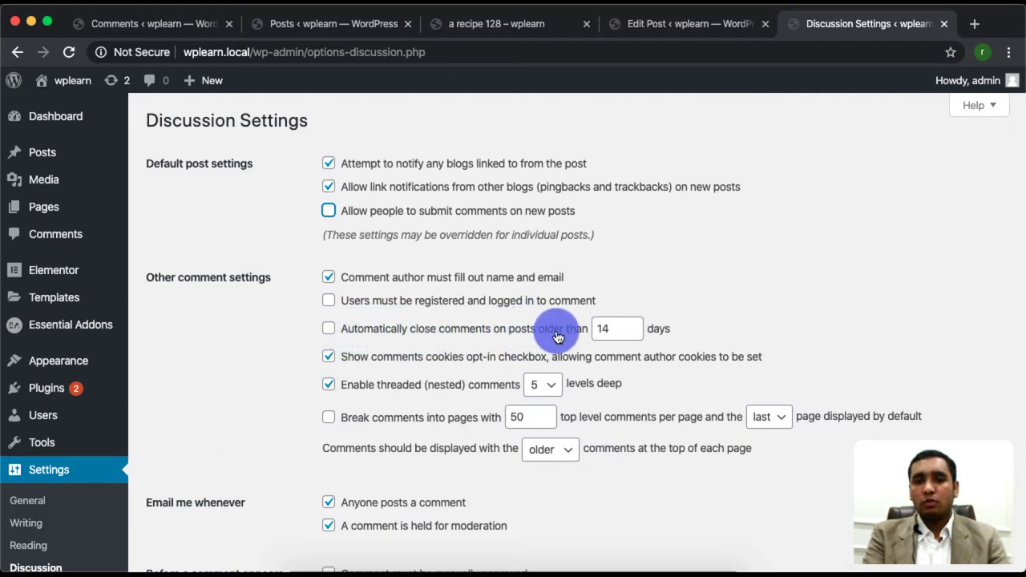
left_click(328, 328)
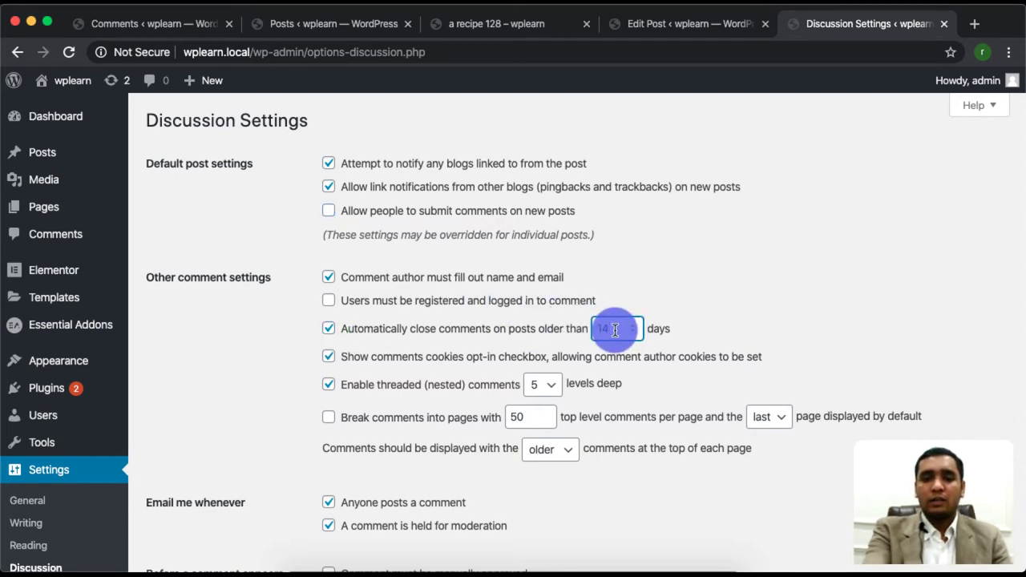
type("1")
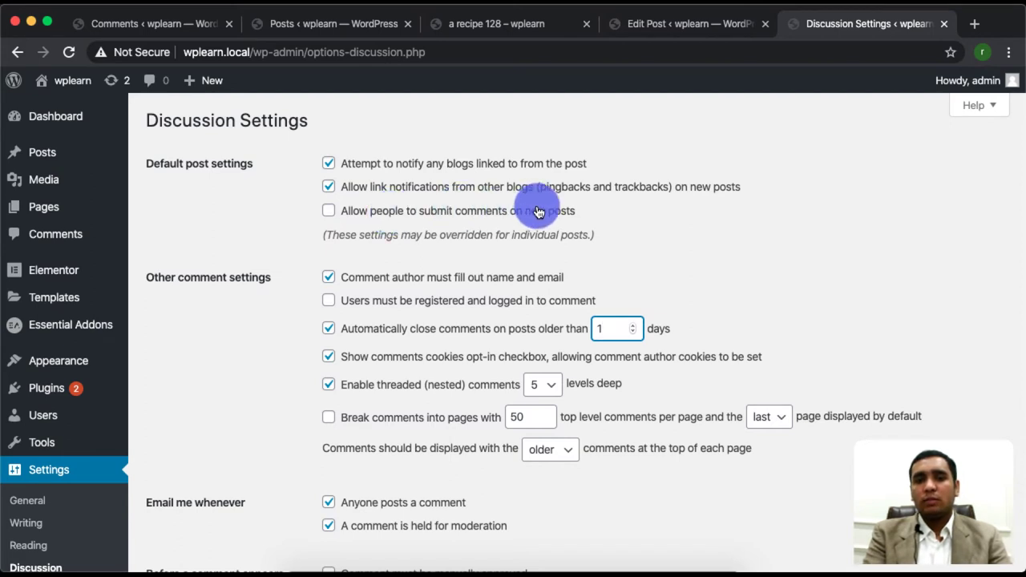
left_click(607, 327)
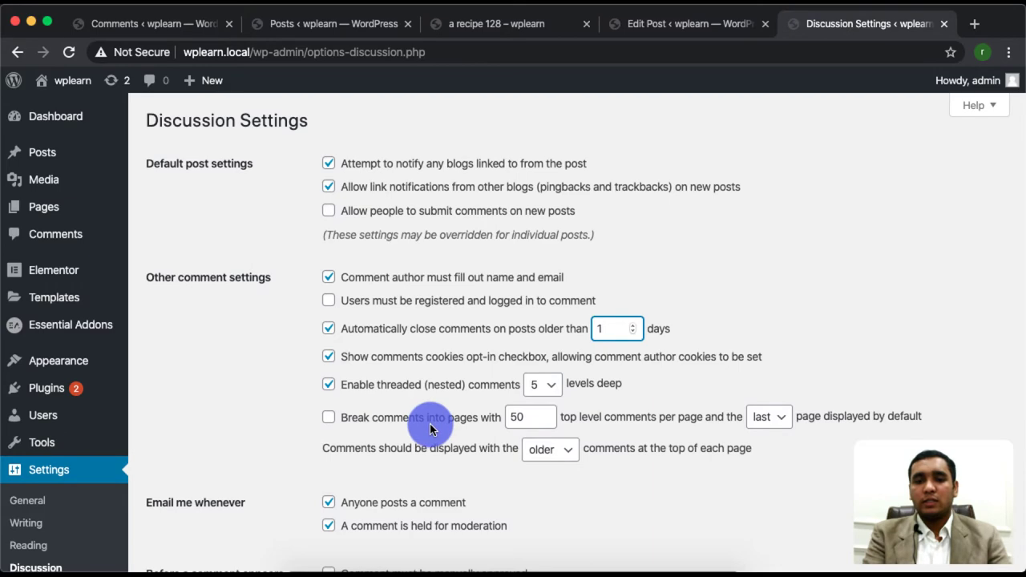
scroll(430, 425, "down", 2)
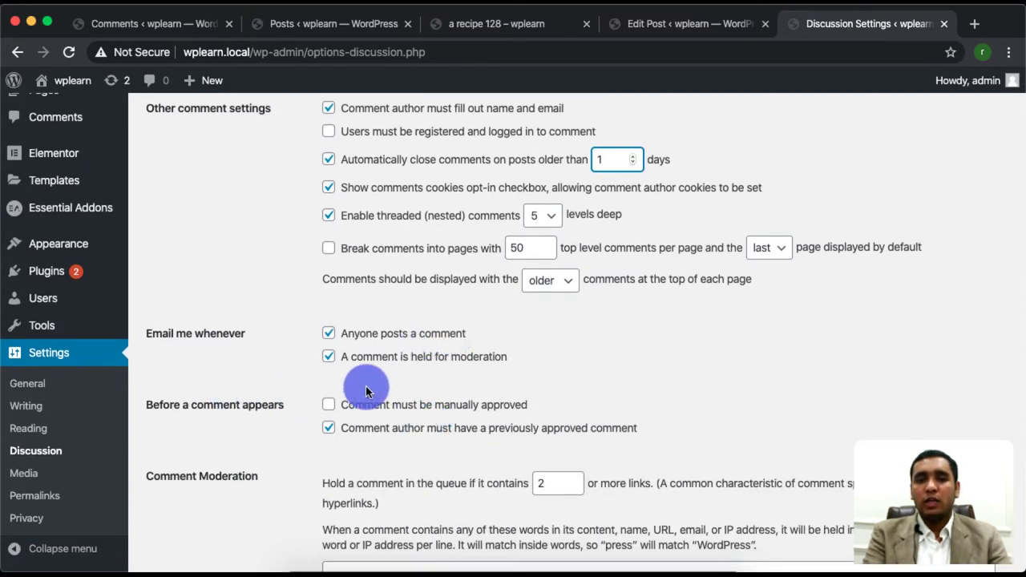
scroll(366, 387, "down", 12)
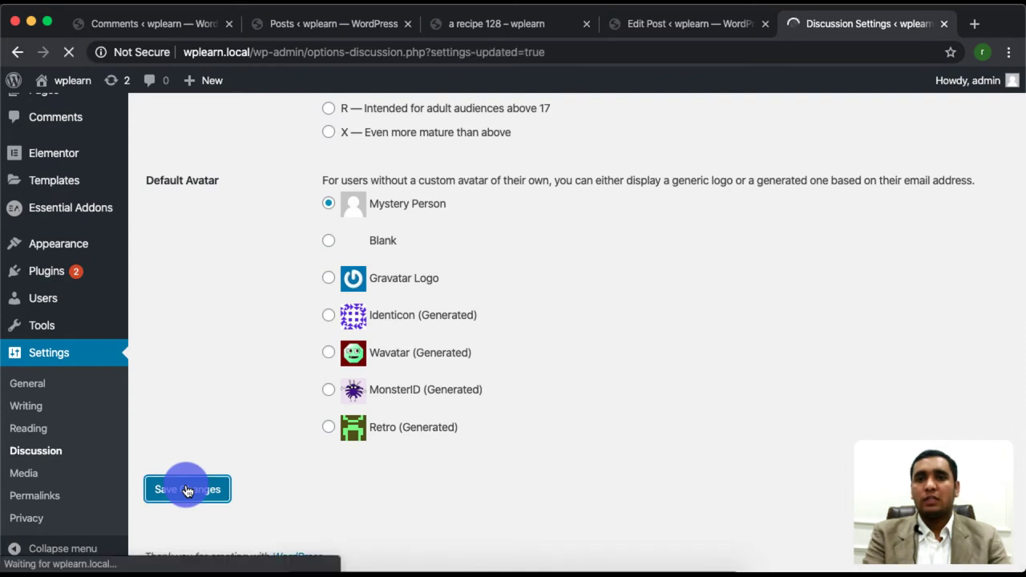
left_click(517, 31)
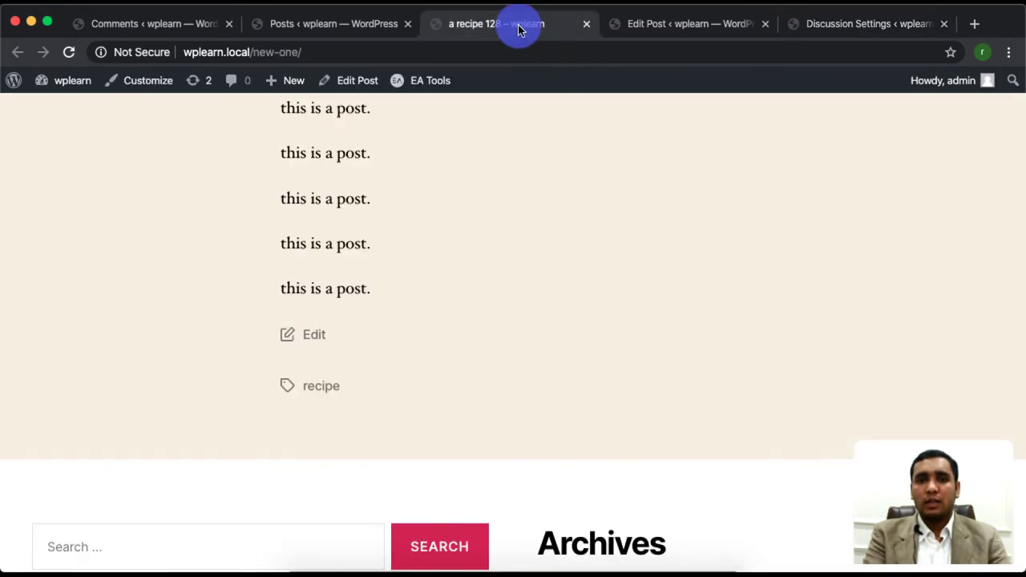
Reload the live post and return to the 'a recipe 128' editor to check Allow comments.
left_click(68, 51)
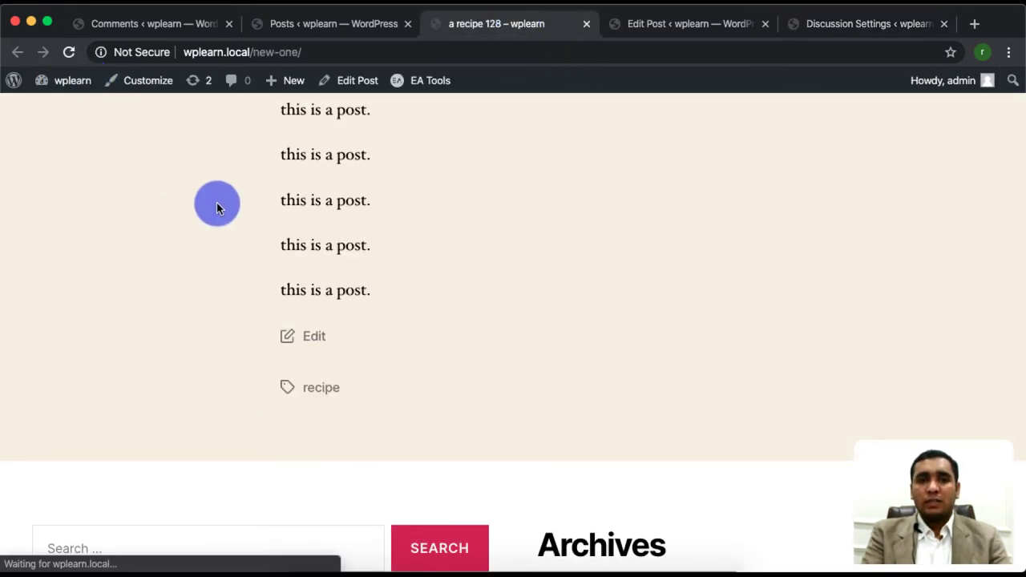
left_click(642, 24)
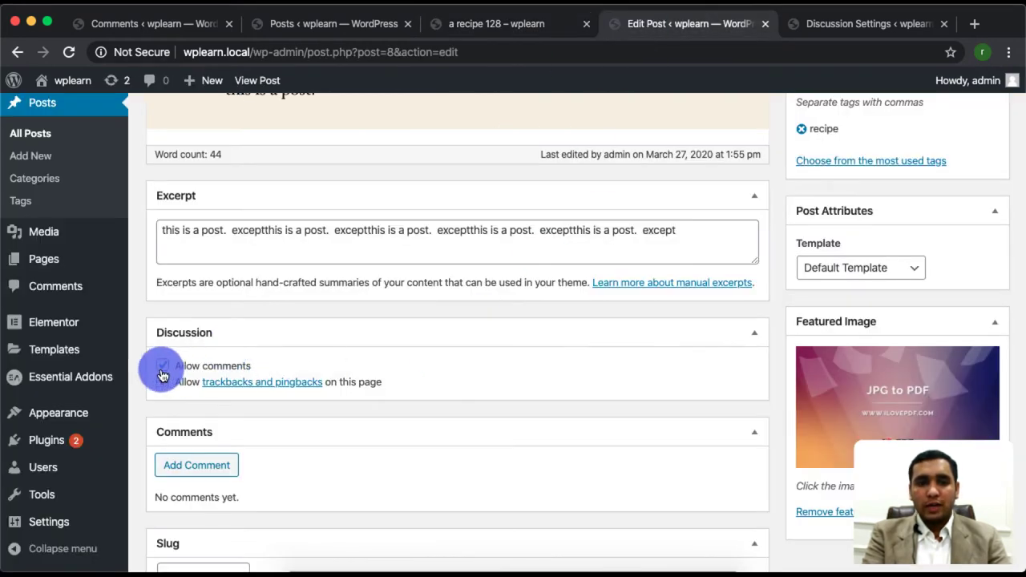
scroll(687, 344, "up", 10)
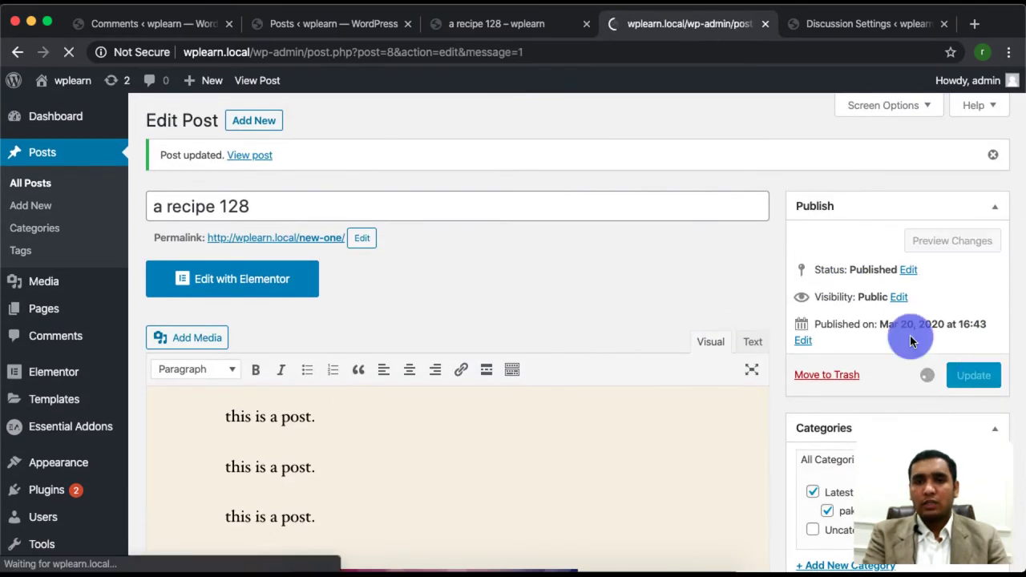
Reload the live 'a recipe 128' post to check for a comment form, then return to Discussion Settings.
left_click(500, 24)
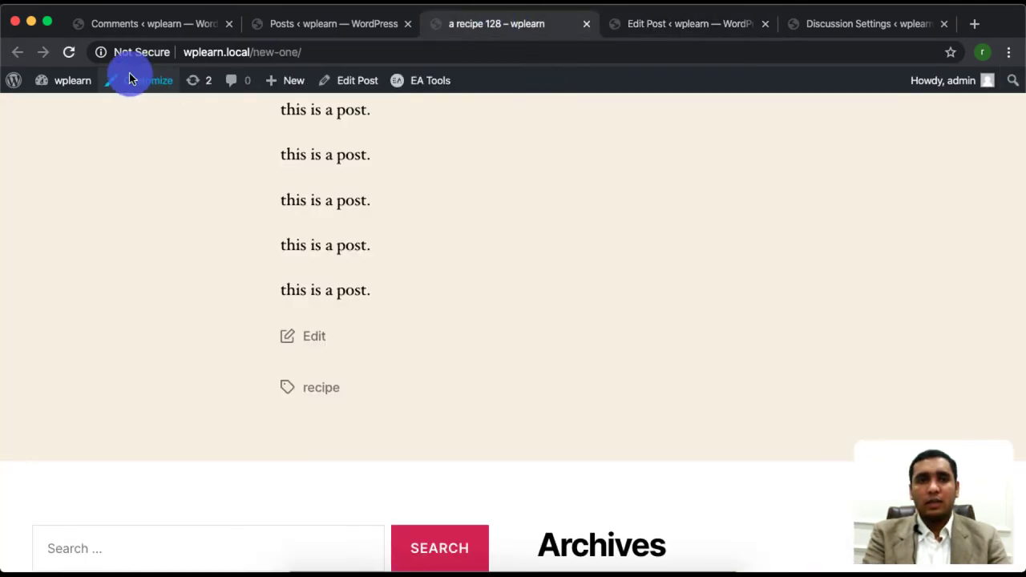
left_click(68, 51)
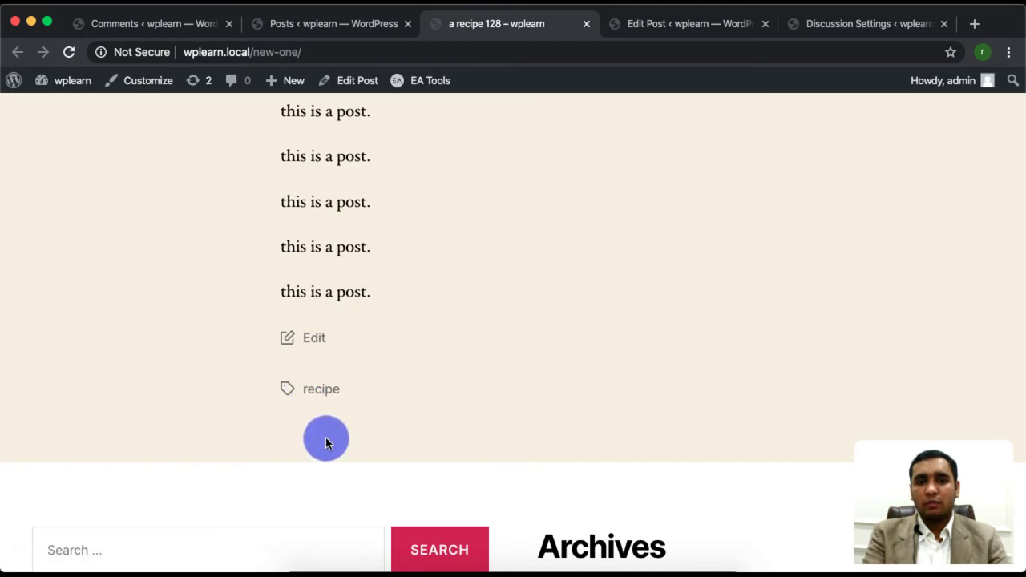
left_click(851, 29)
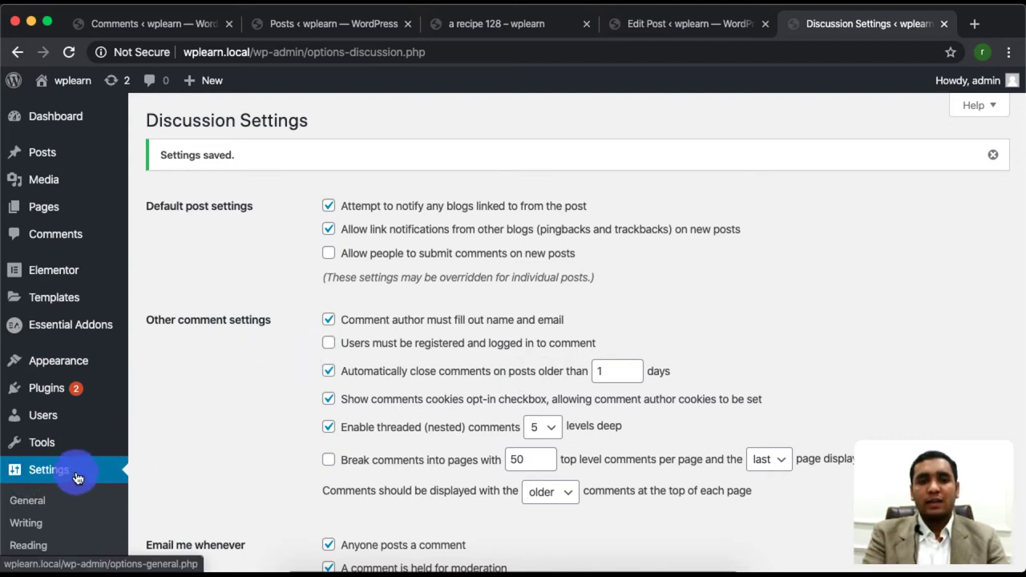
Turn off auto-closing of old comments and re-allow comments on new posts.
scroll(75, 491, "down", 3)
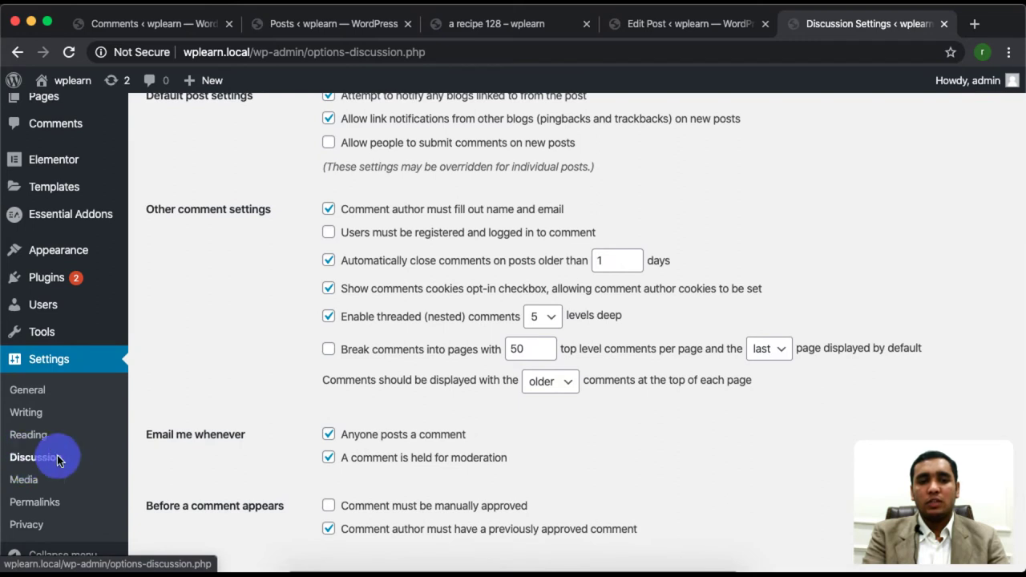
scroll(378, 236, "up", 3)
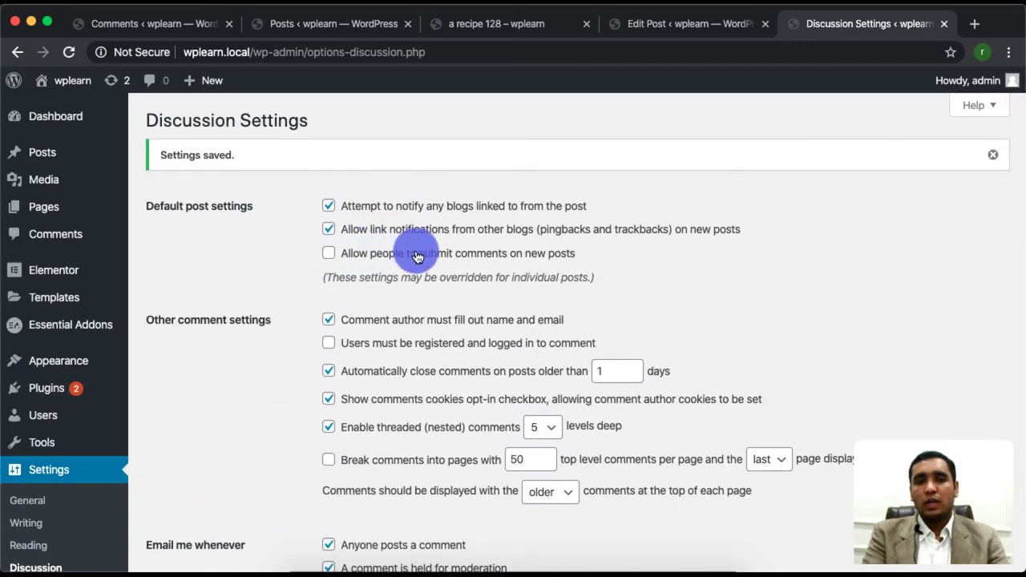
left_click(329, 371)
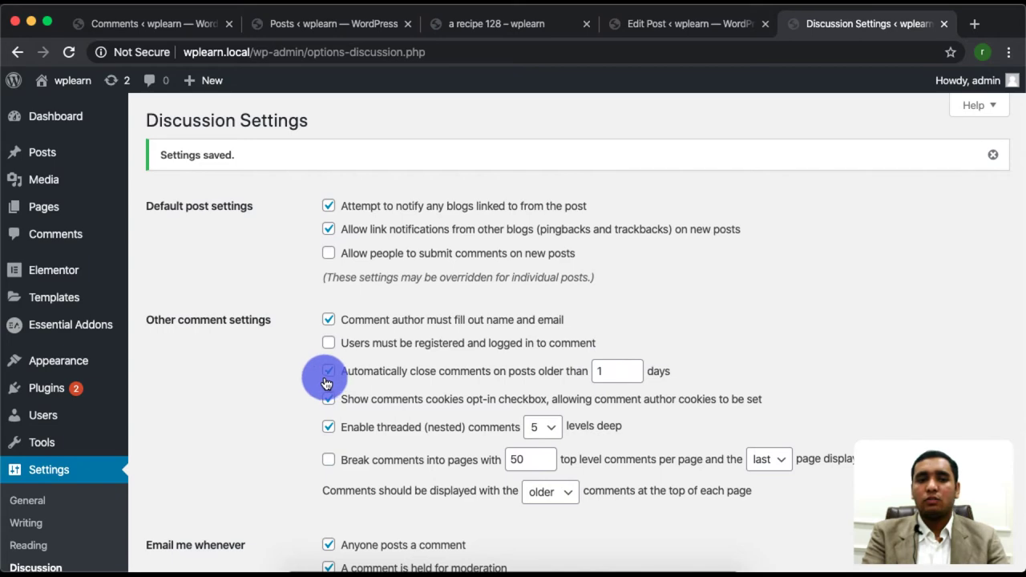
scroll(244, 498, "down", 10)
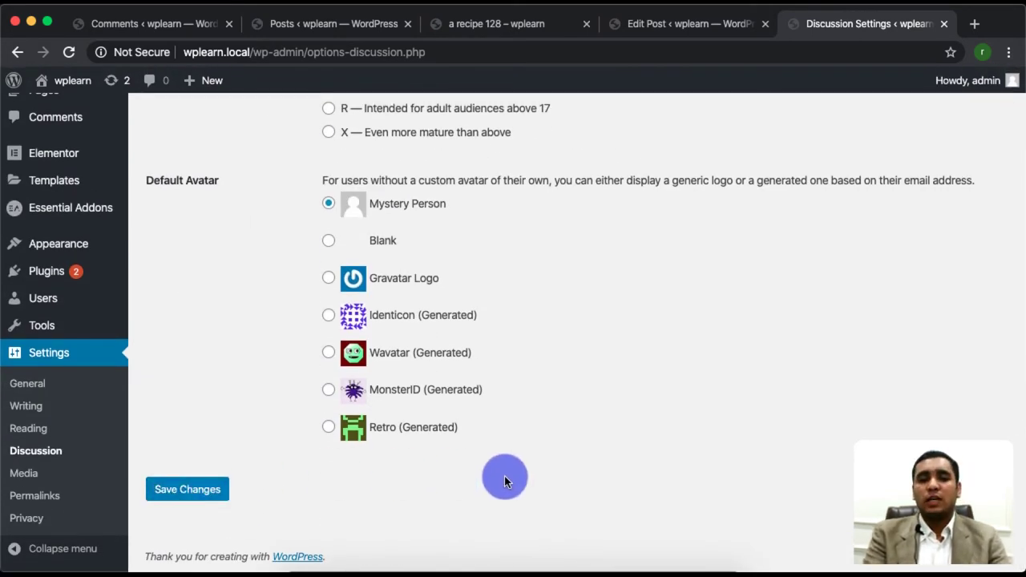
scroll(613, 363, "up", 10)
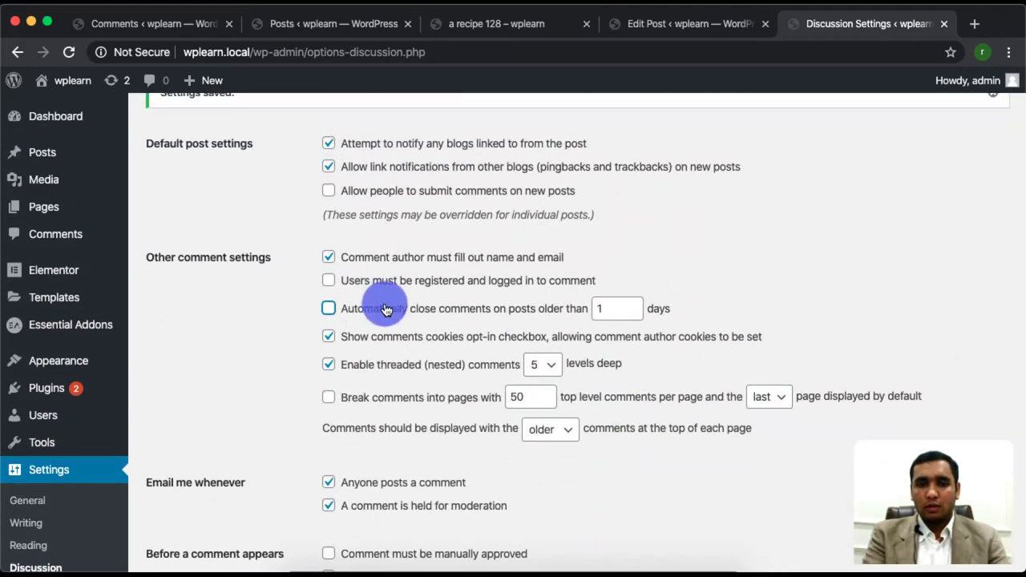
scroll(245, 424, "down", 15)
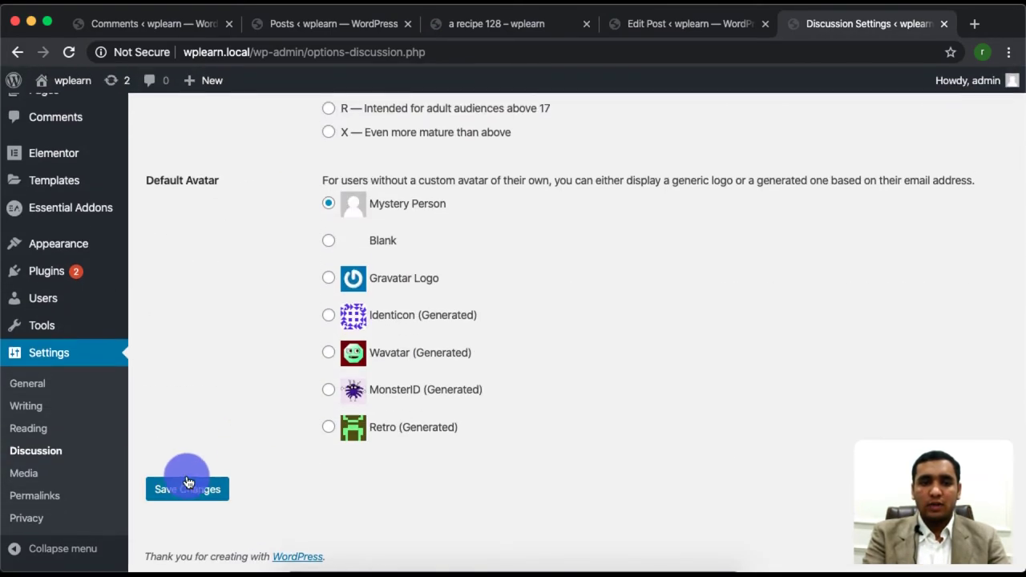
scroll(474, 97, "up", 15)
scroll(474, 97, "up", 5)
left_click(357, 255)
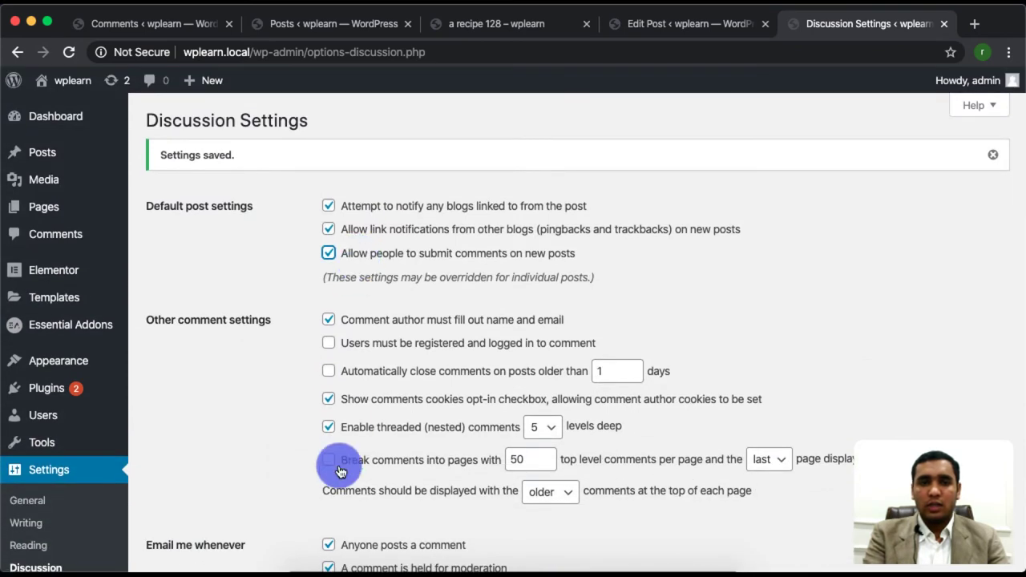
scroll(339, 473, "down", 15)
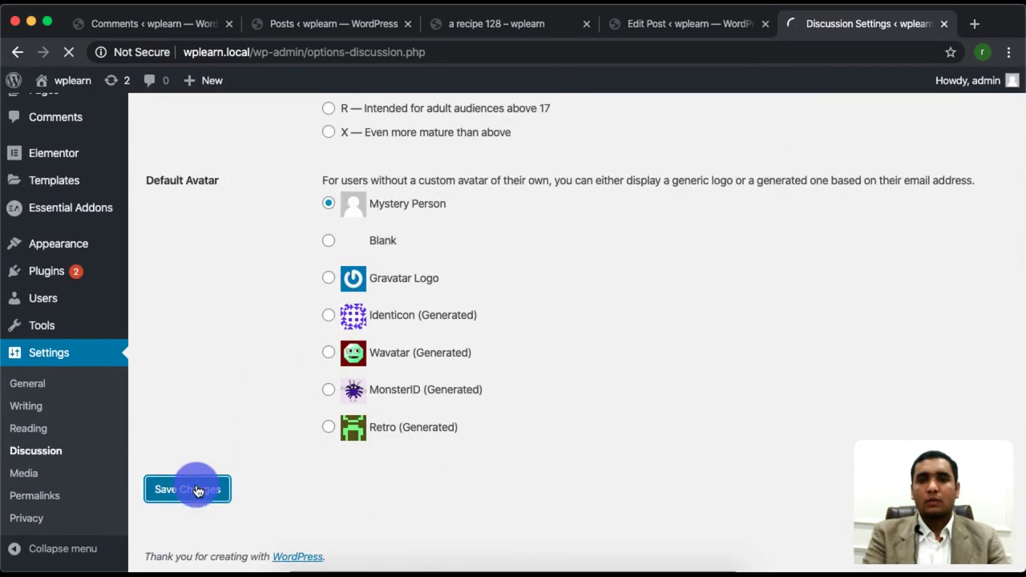
Post a test comment on the live 'a recipe 128' page.
left_click(474, 23)
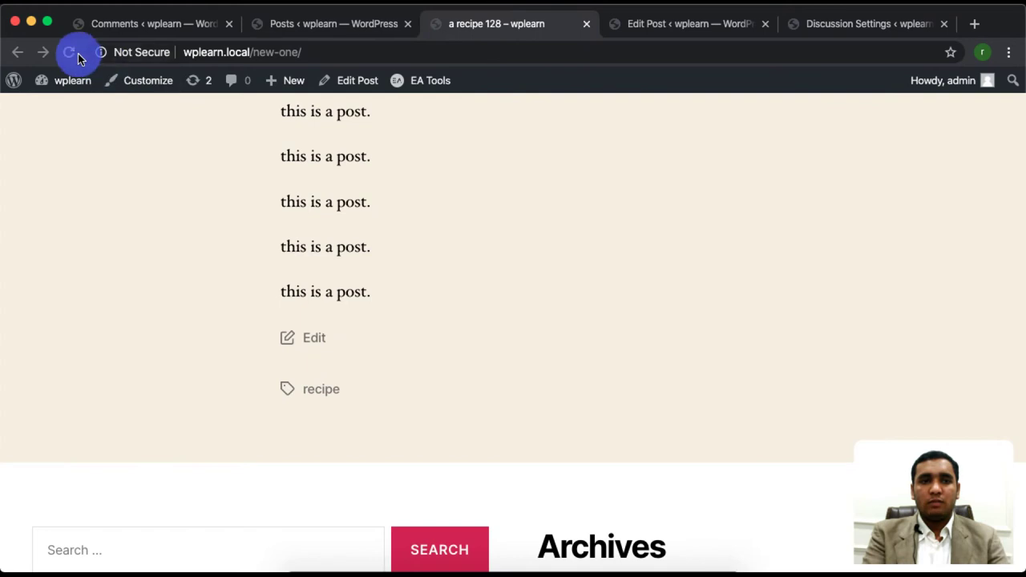
scroll(433, 381, "down", 5)
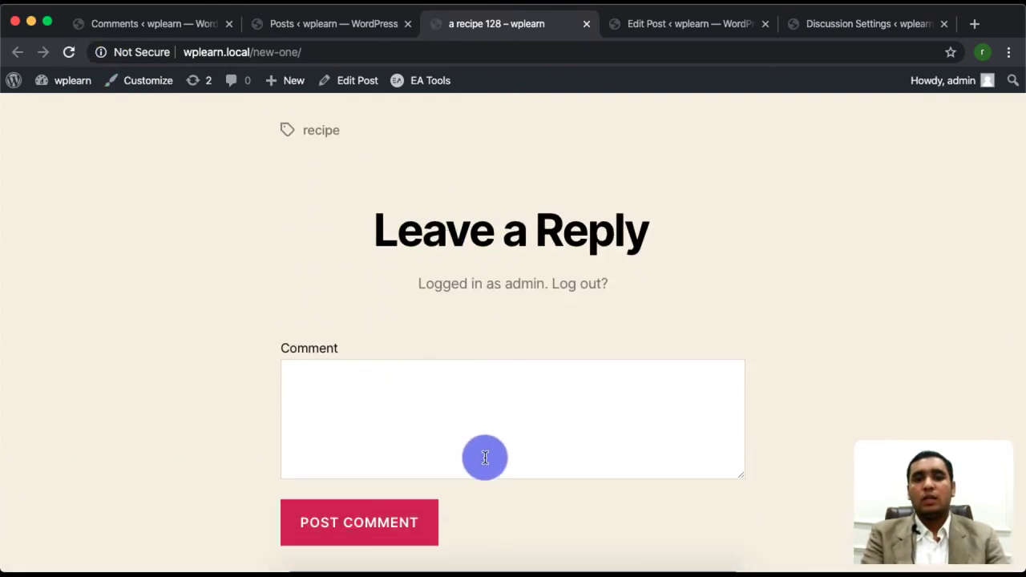
left_click(515, 417)
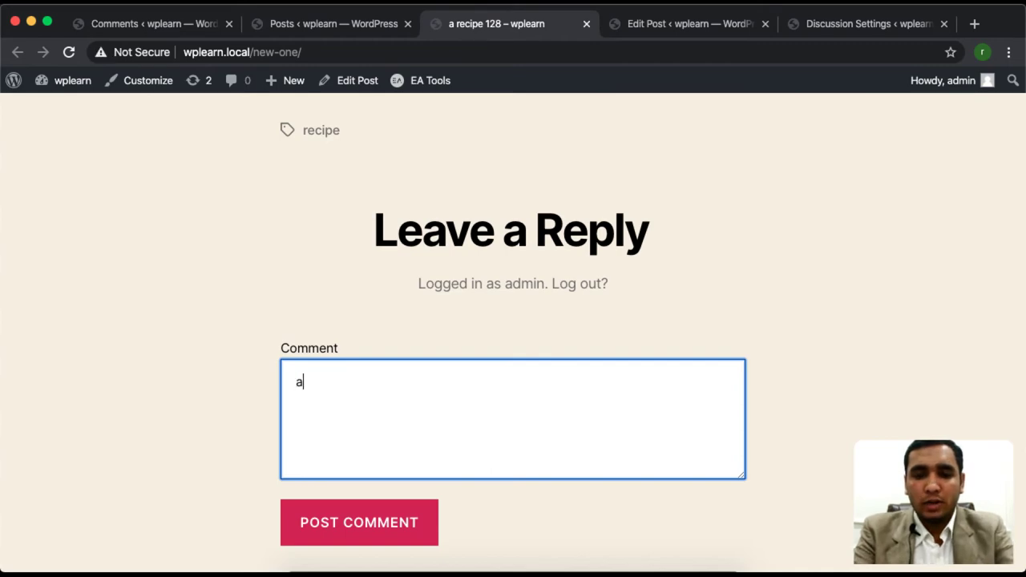
left_click(370, 525)
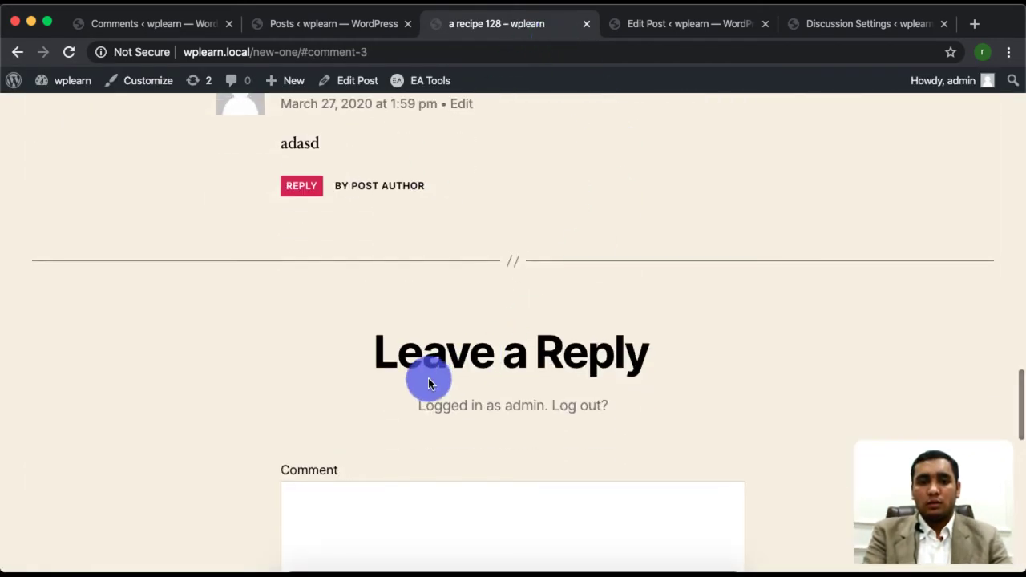
Post the reply 'dasdad' under the adasd comment.
scroll(428, 378, "up", 2)
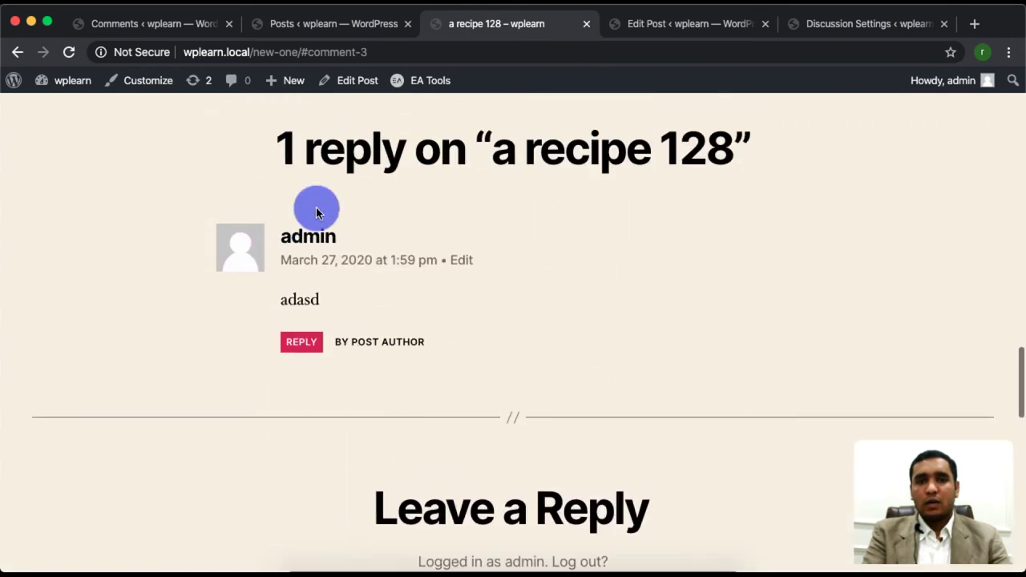
left_click_drag(259, 213, 518, 342)
left_click(518, 344)
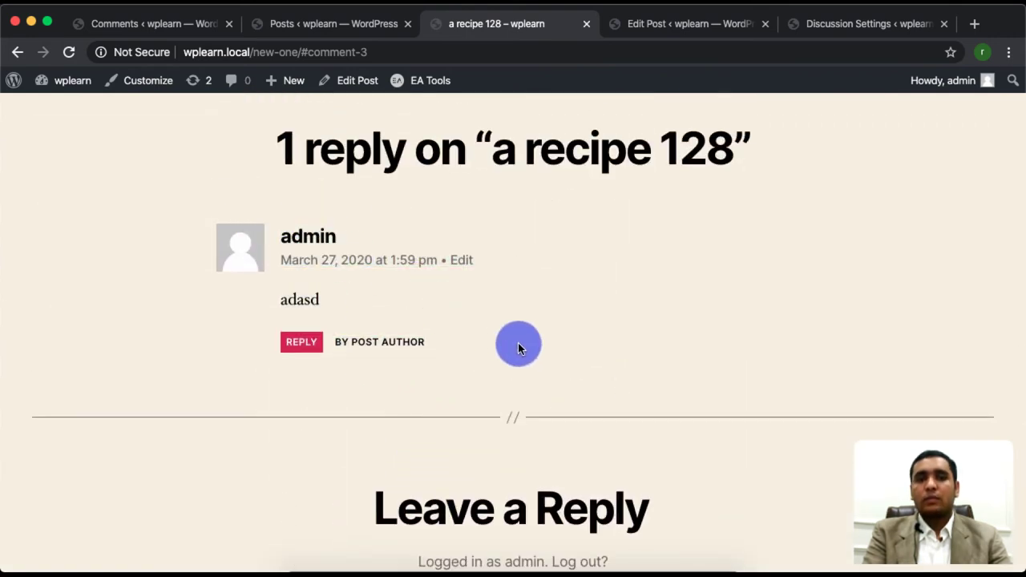
left_click(304, 344)
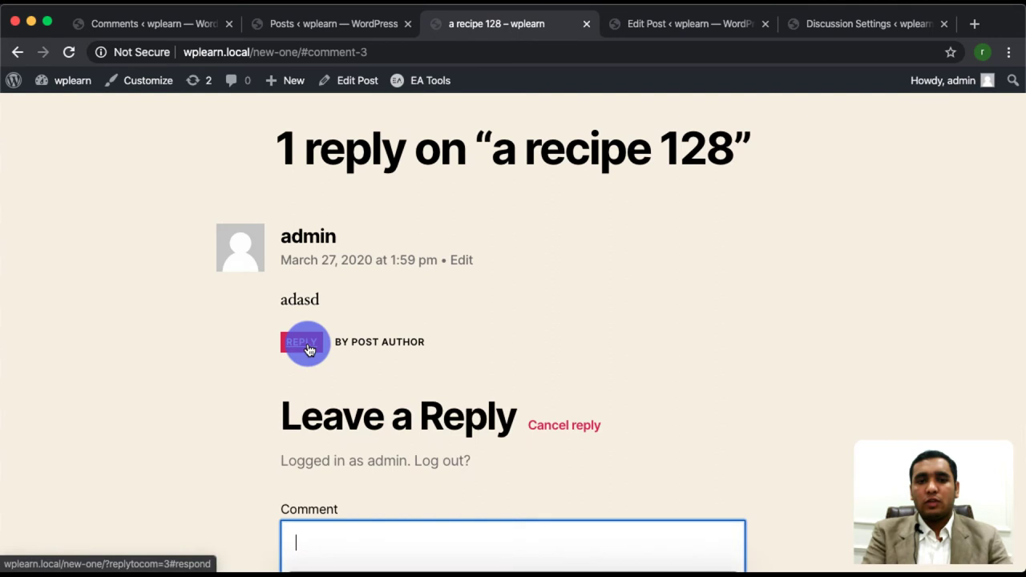
scroll(266, 222, "up", 3)
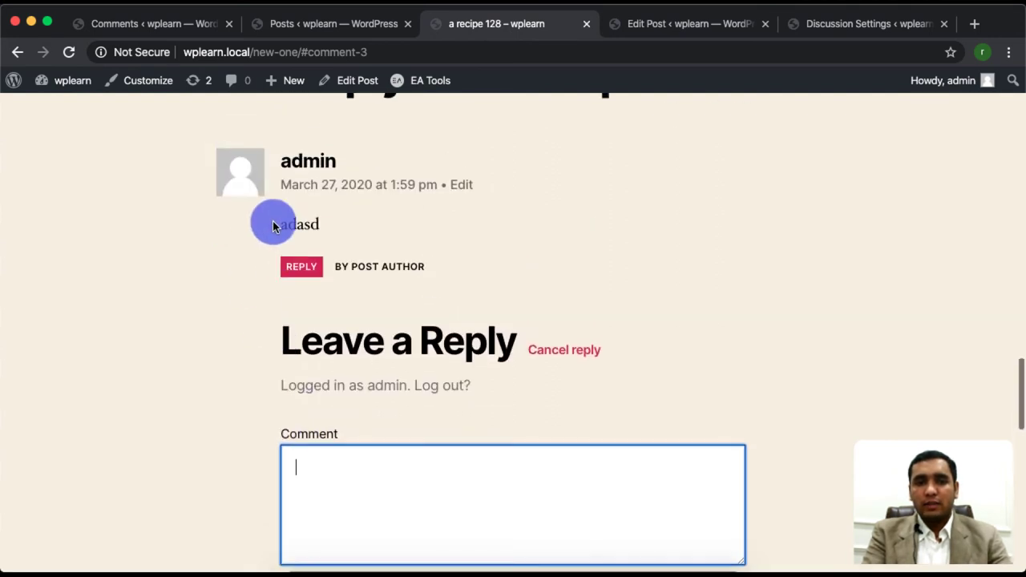
scroll(273, 222, "down", 1)
type("dasdad")
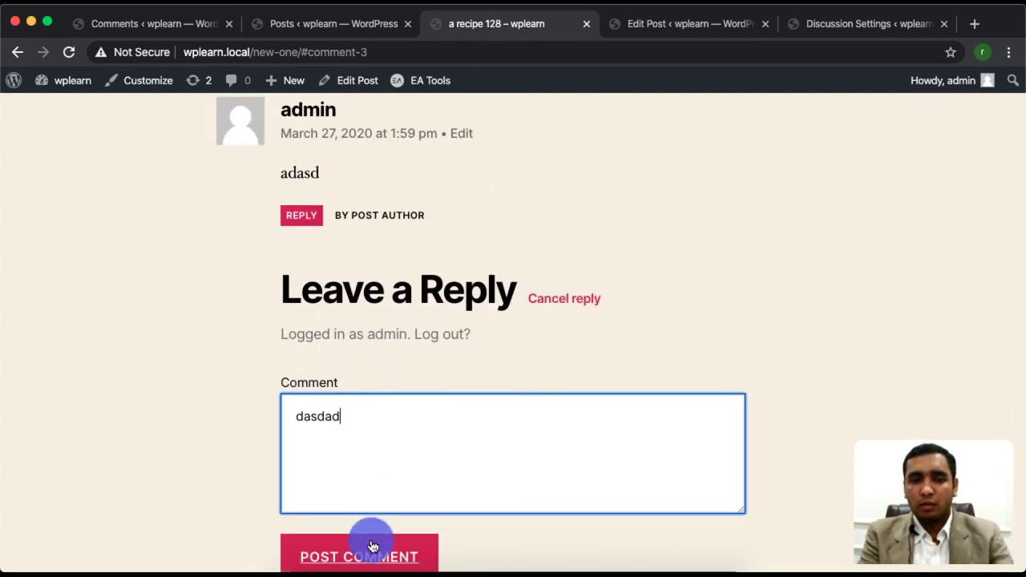
left_click(363, 555)
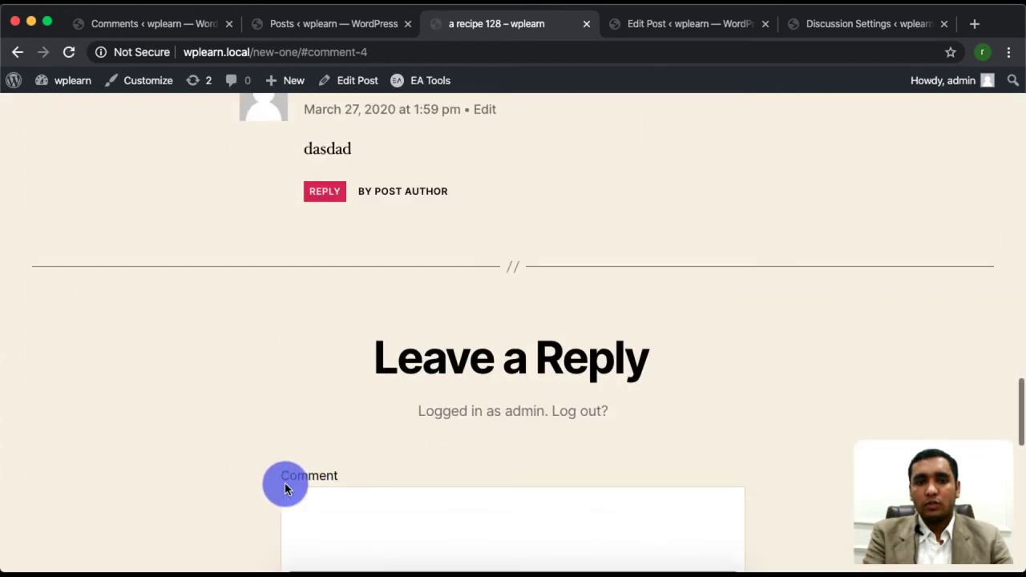
scroll(298, 213, "up", 3)
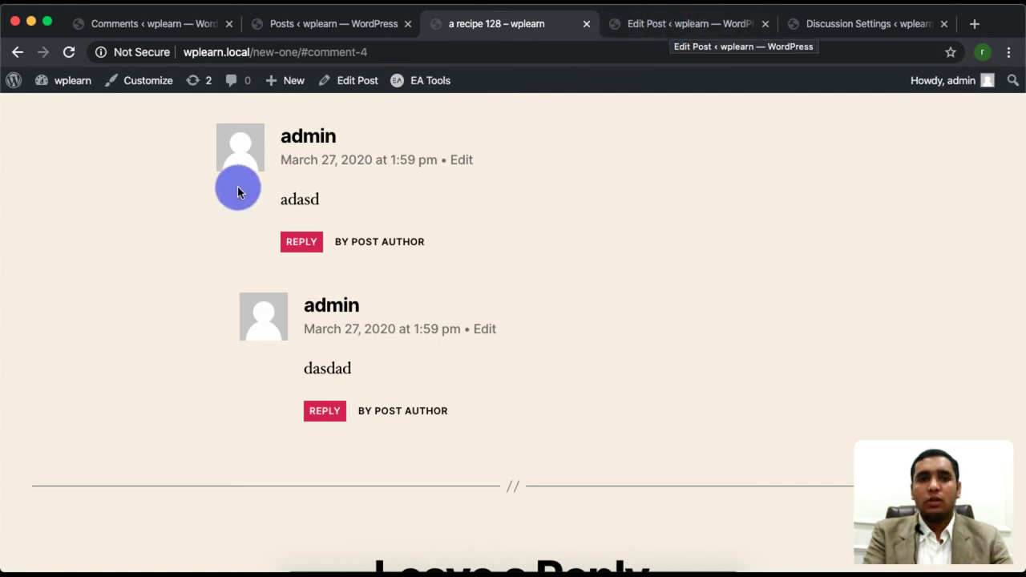
Switch to the admin Comments list, then show all browser windows side by side.
left_click(96, 24)
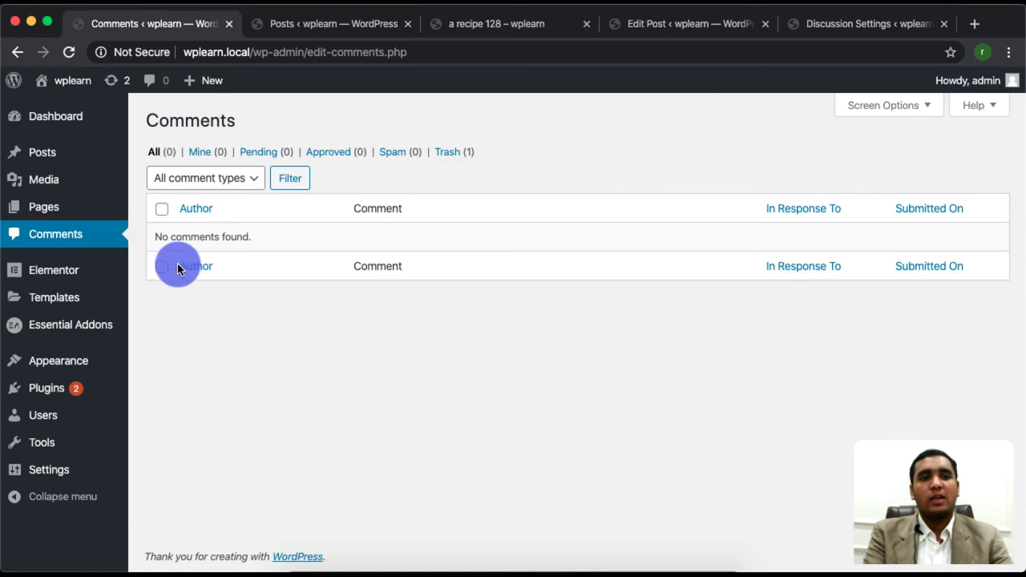
mouse_move(30, 118)
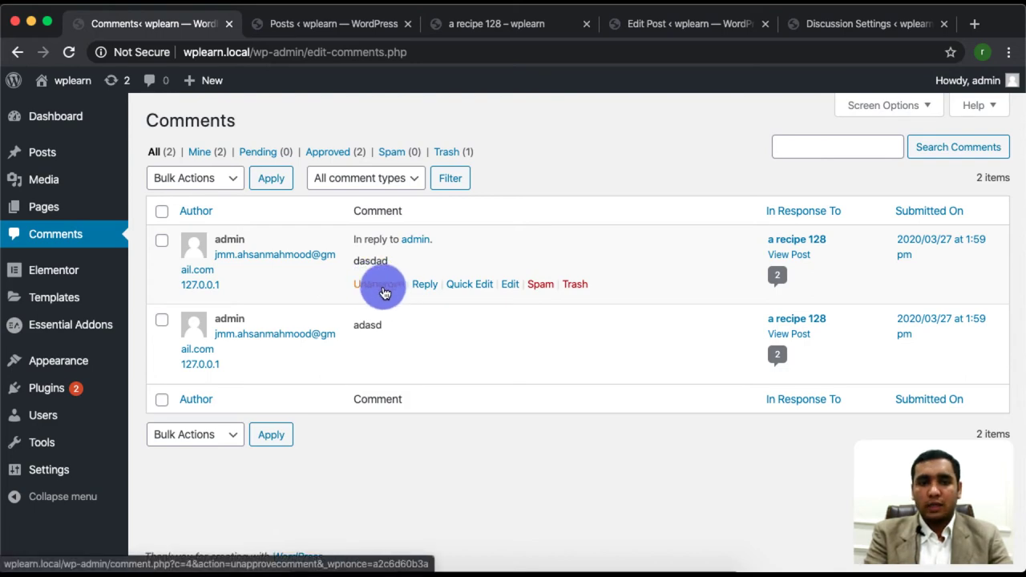
key("ctrl+Up")
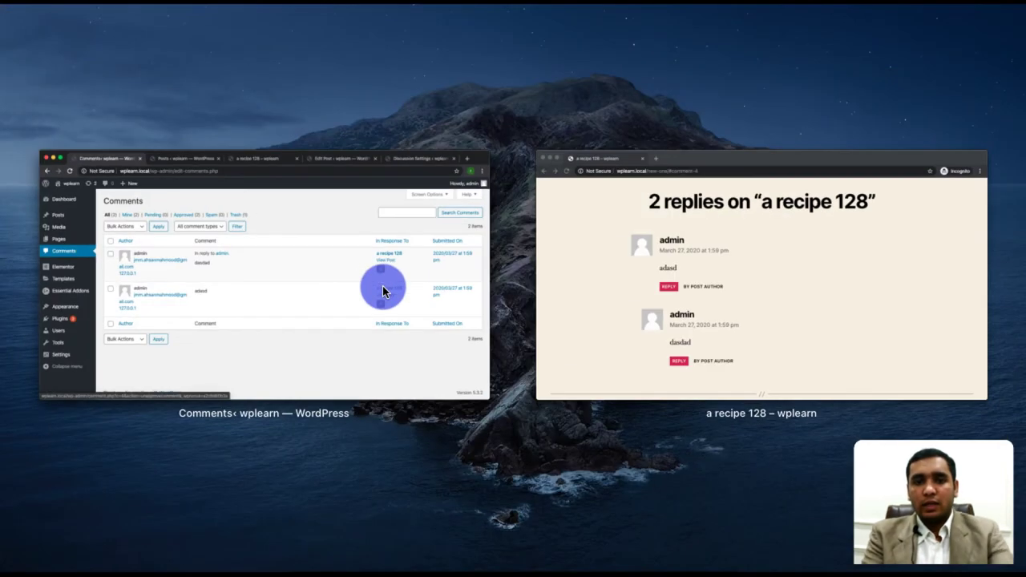
Reload the public post page in the private window to view the current replies.
left_click(695, 280)
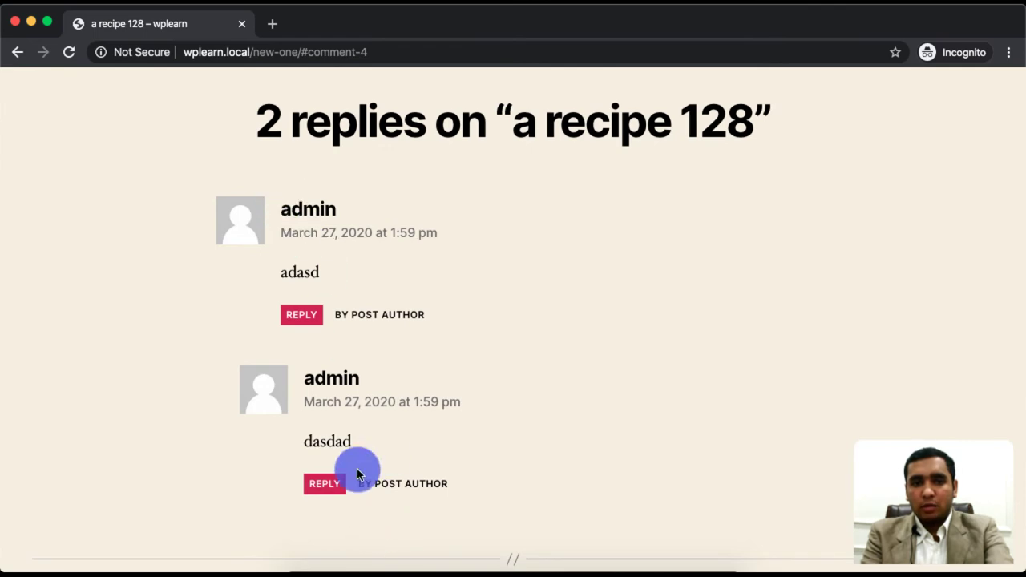
left_click(352, 398)
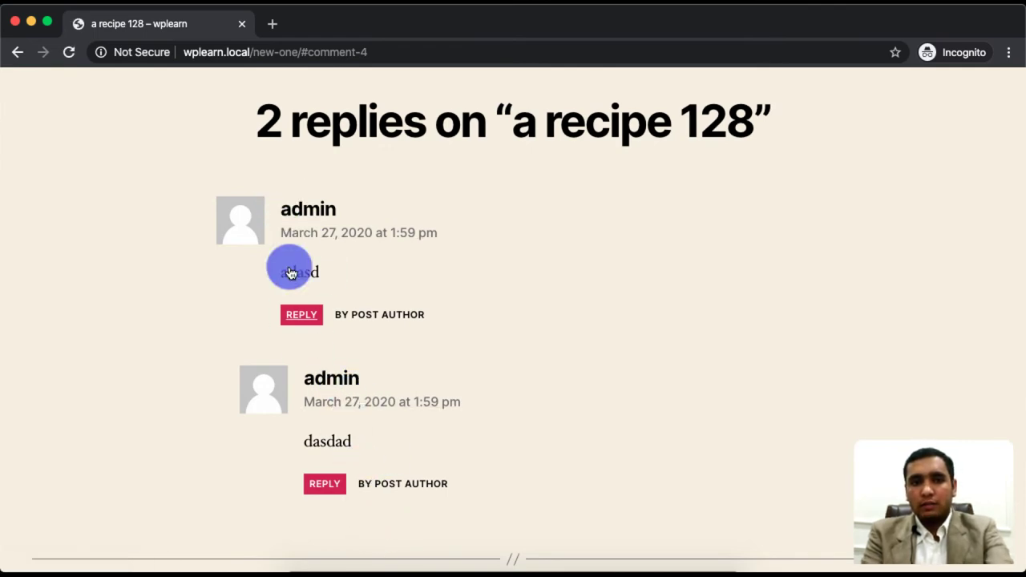
key("ctrl+Up")
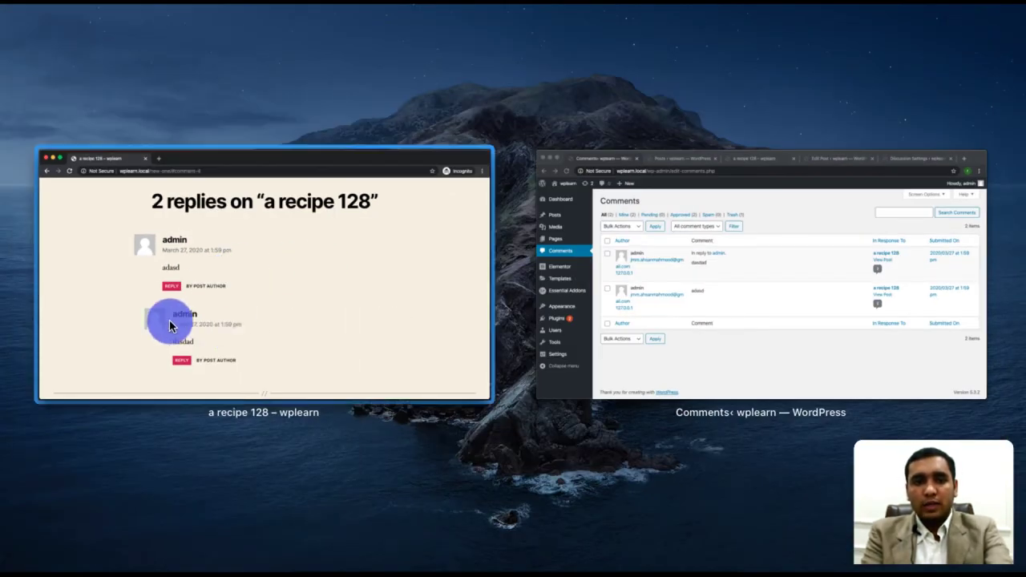
left_click(335, 300)
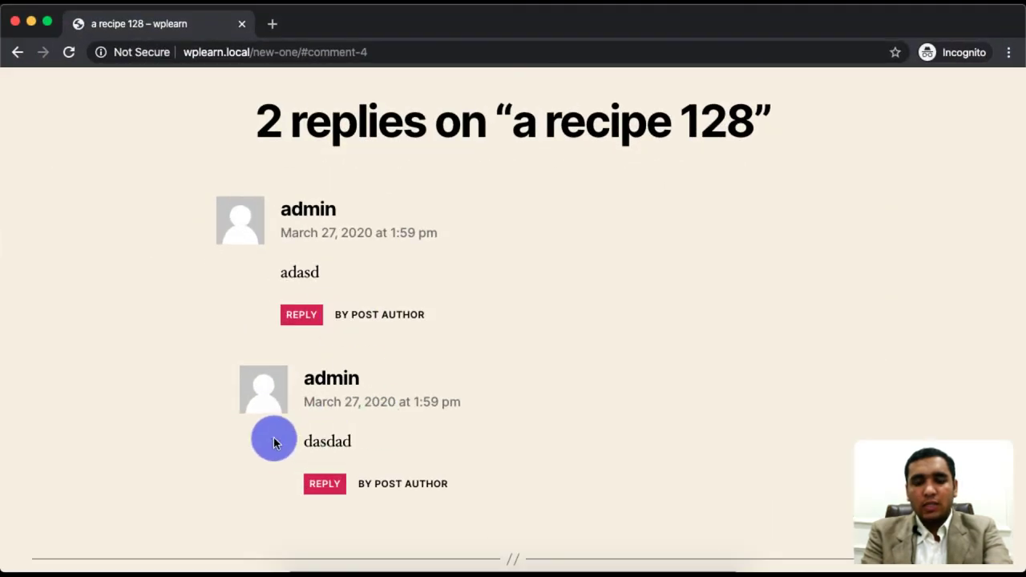
Unapprove the dasdad reply and confirm the public post now shows only 1 reply.
key("ctrl+Up")
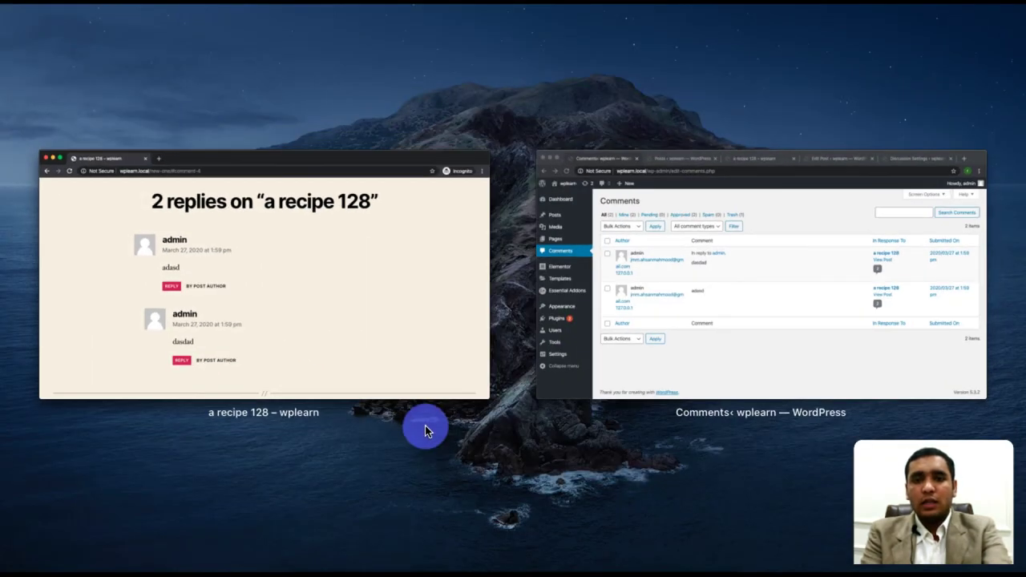
left_click(825, 271)
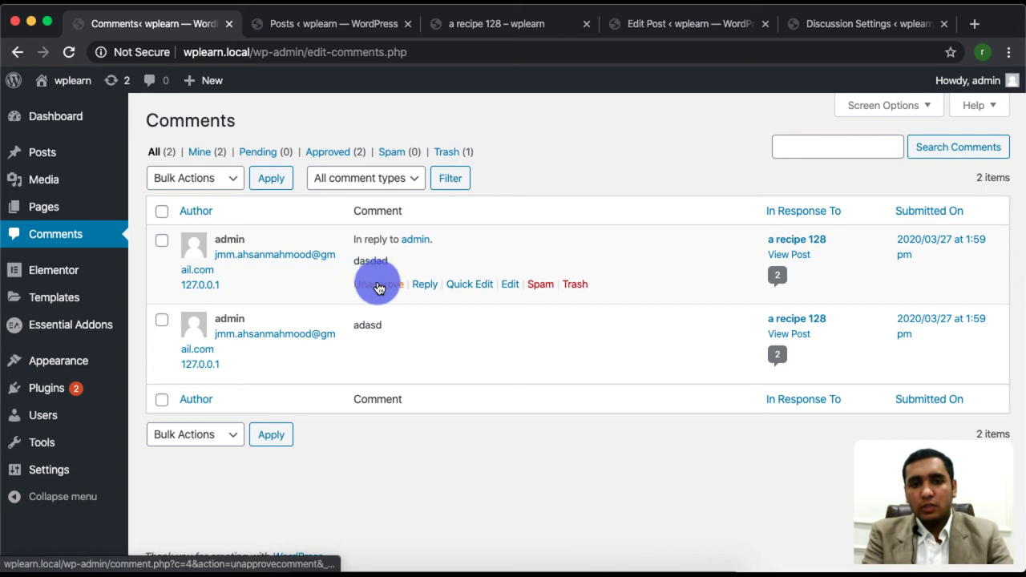
left_click(383, 286)
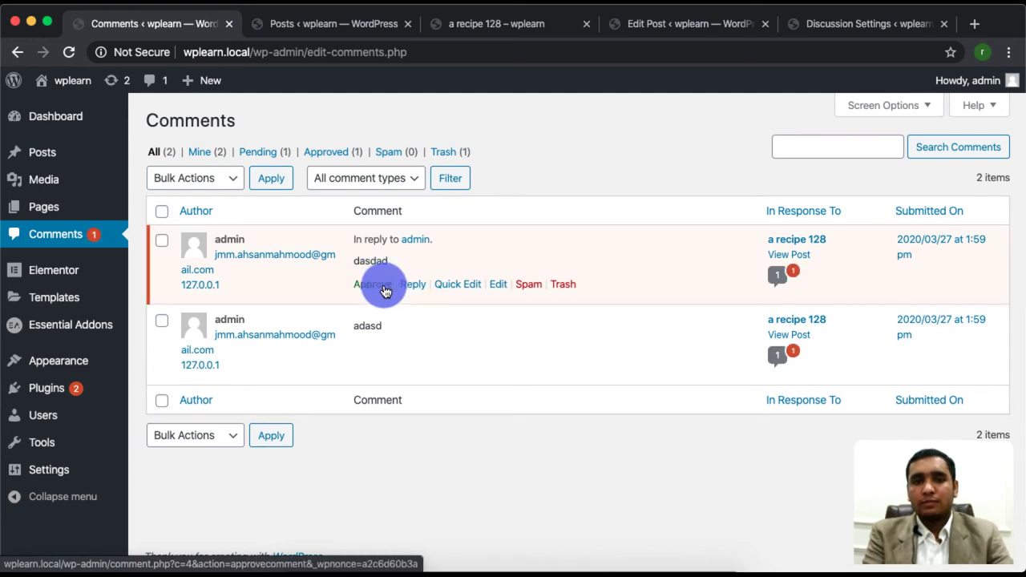
key("ctrl+Up")
left_click(680, 317)
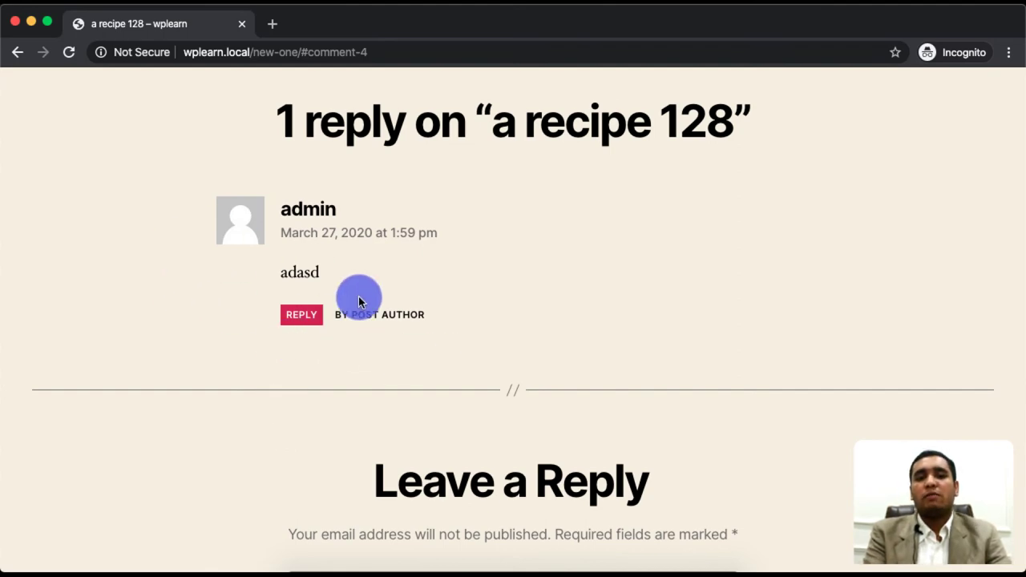
key("ctrl+Up")
Mark the dasdad reply as spam, then restore it from the Spam list with Not Spam.
left_click(724, 302)
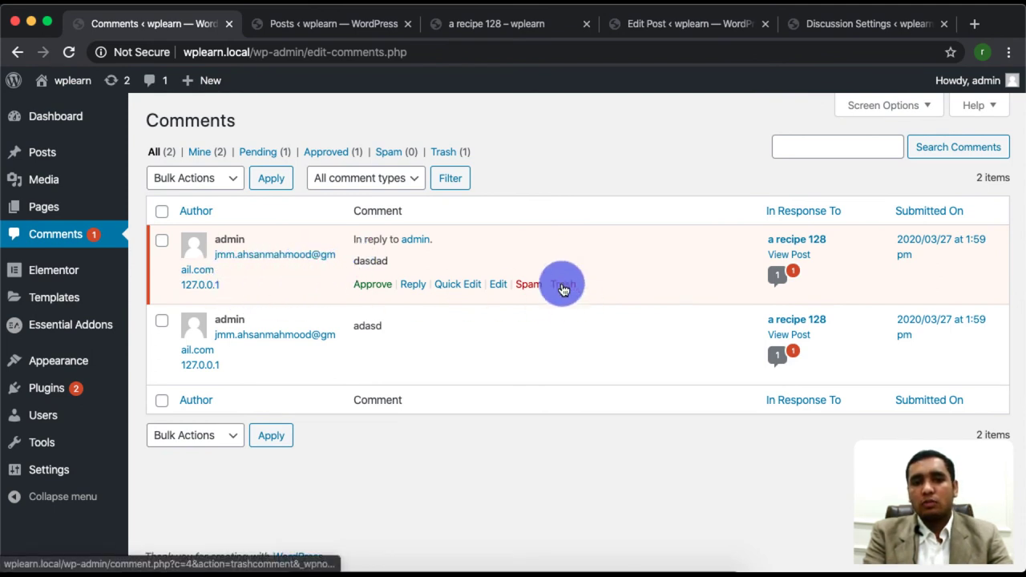
left_click(529, 284)
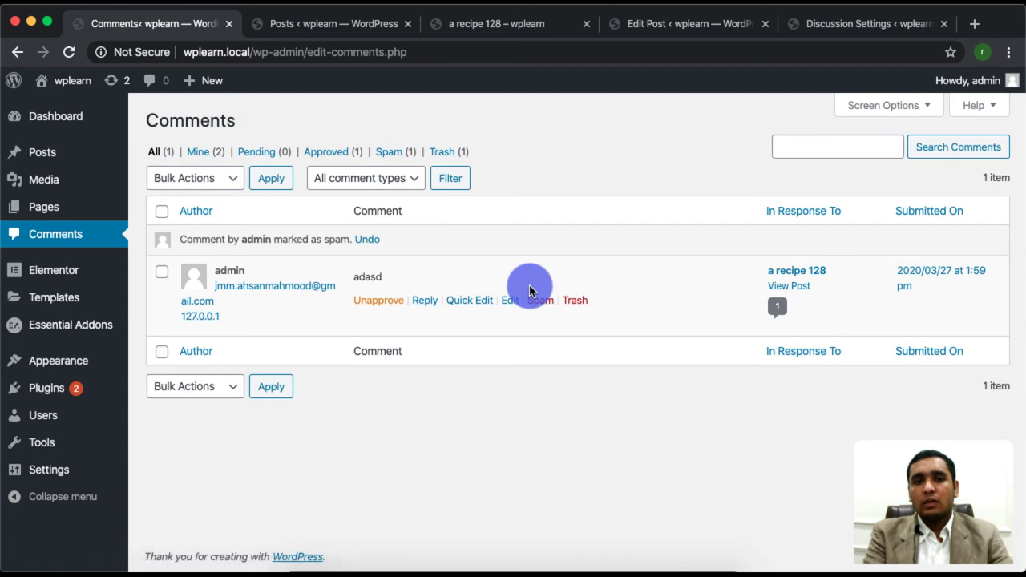
left_click(389, 152)
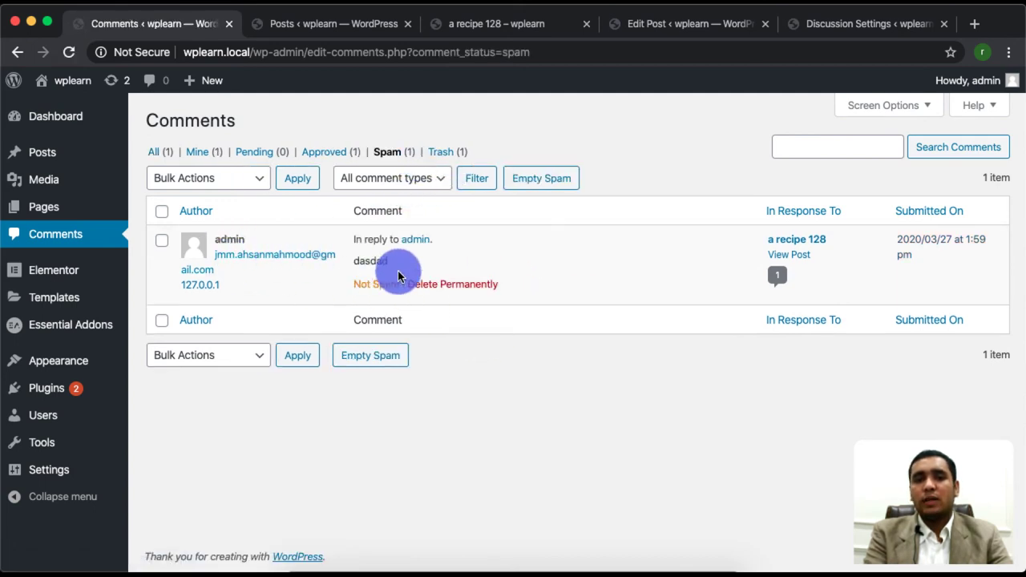
left_click(449, 286)
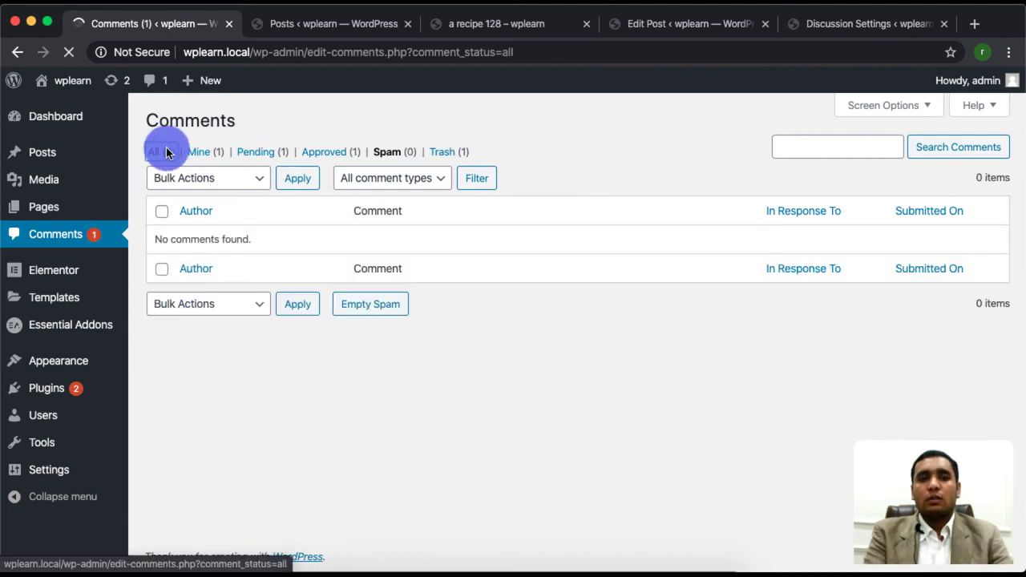
Move the dasdad reply to the trash and permanently delete it from the Trash list.
left_click(153, 151)
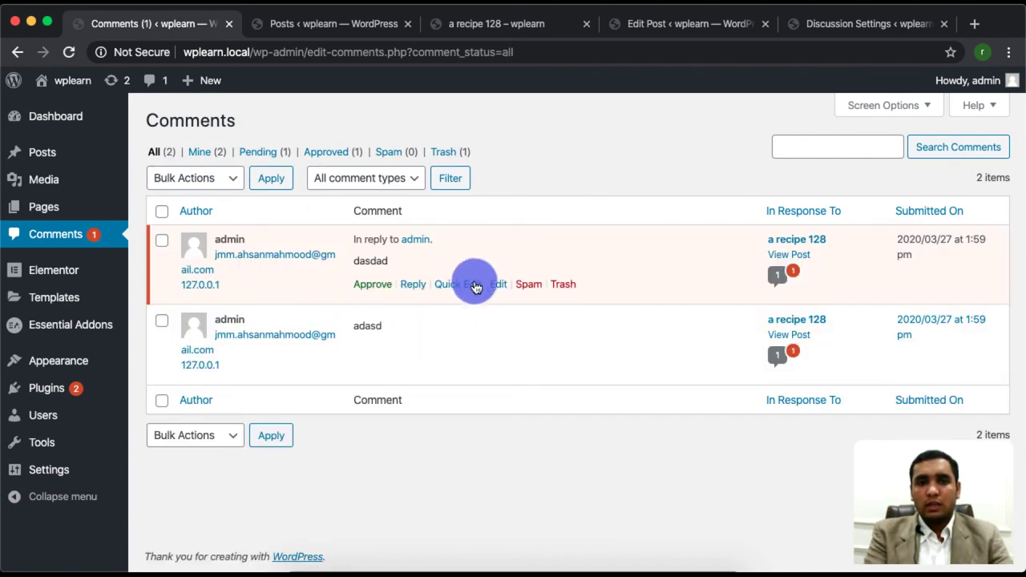
left_click(564, 285)
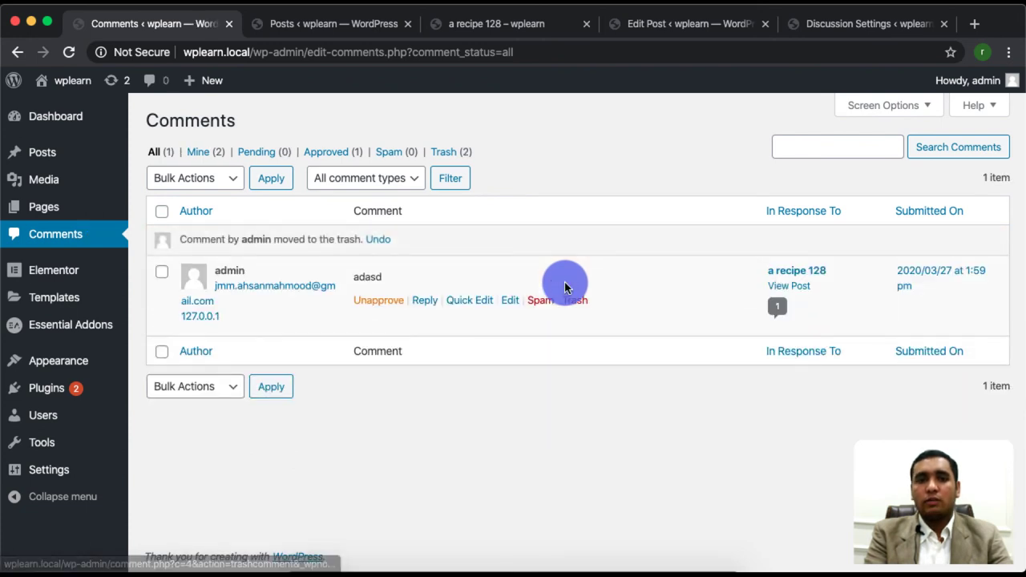
left_click(445, 152)
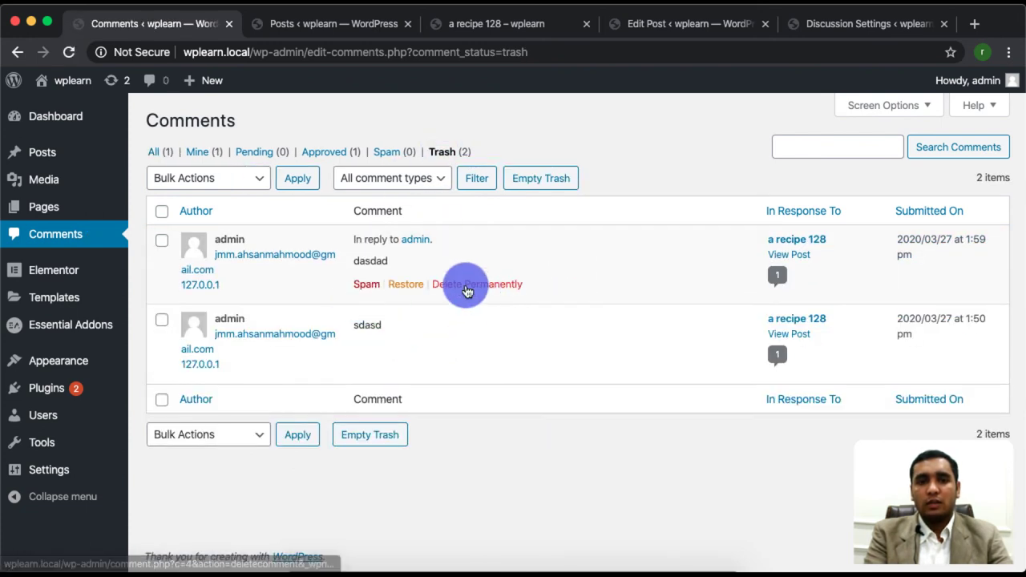
left_click(479, 281)
Permanently delete the last trashed comment and post an admin reply '1 2 3' to adasd.
left_click(499, 279)
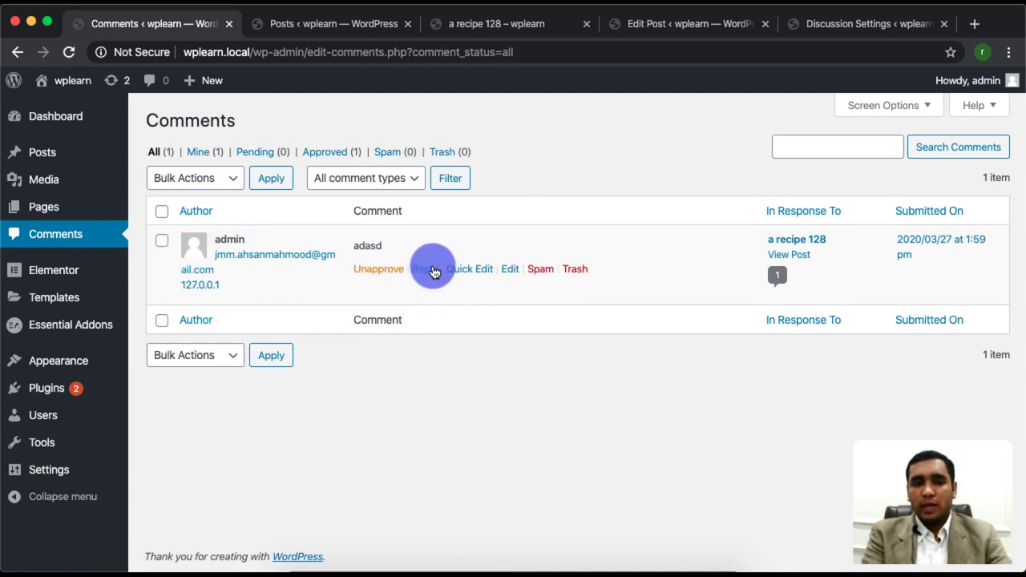
left_click(425, 270)
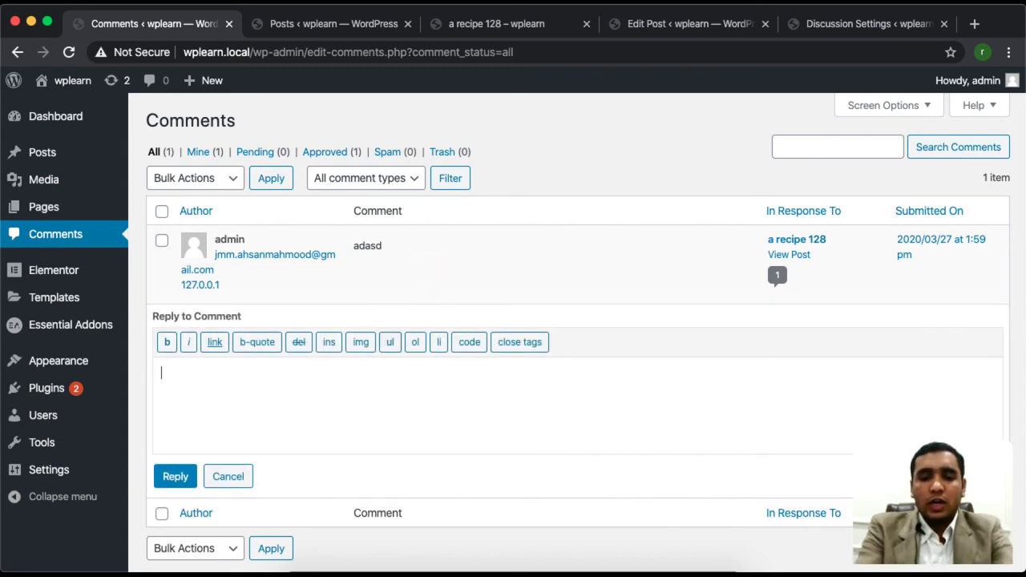
left_click(173, 481)
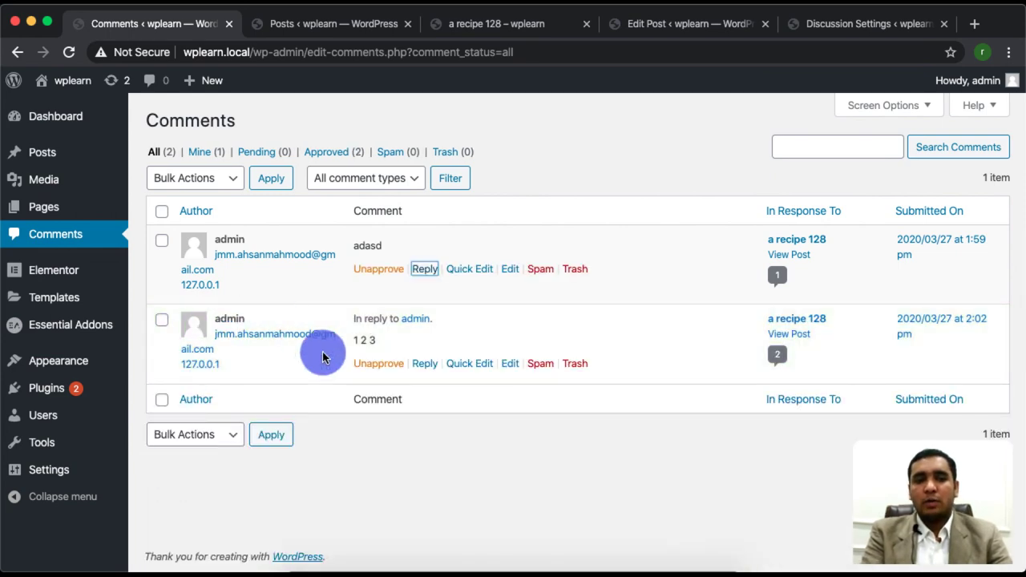
key("ctrl+Down")
left_click(717, 277)
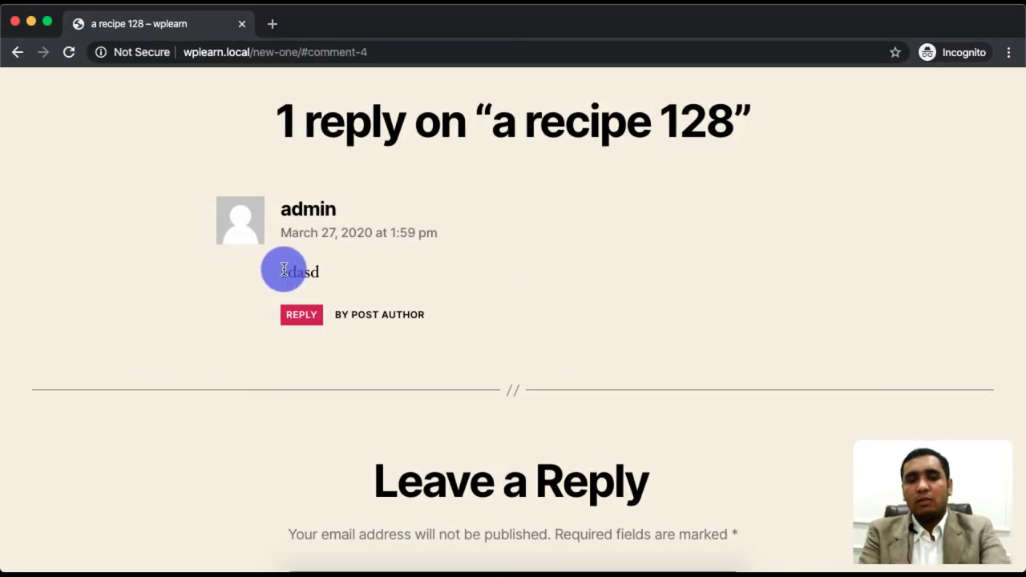
Check the live post's two replies, including '1 2 3', then return to admin Comments.
left_click_drag(284, 270, 305, 268)
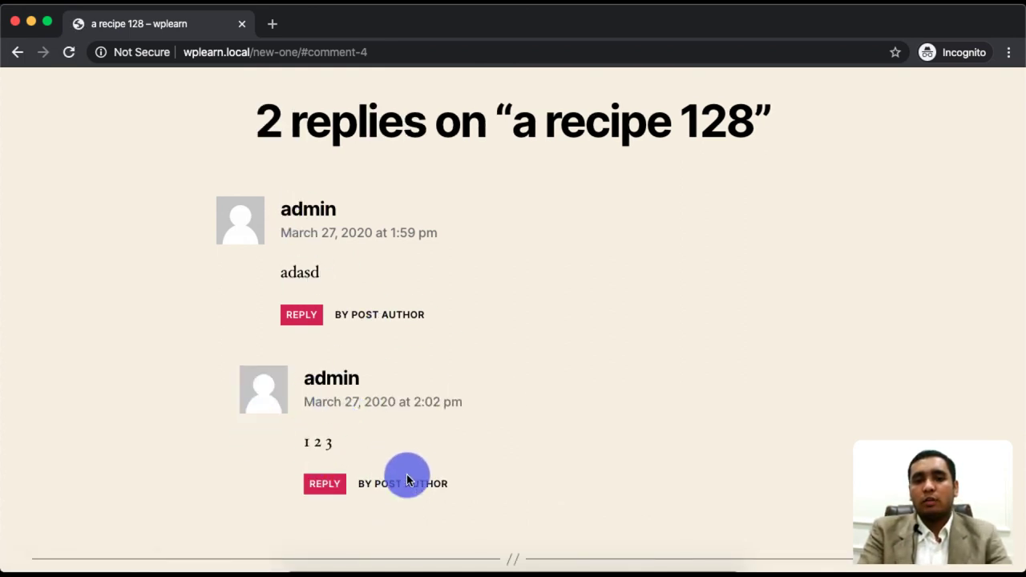
key("super+w")
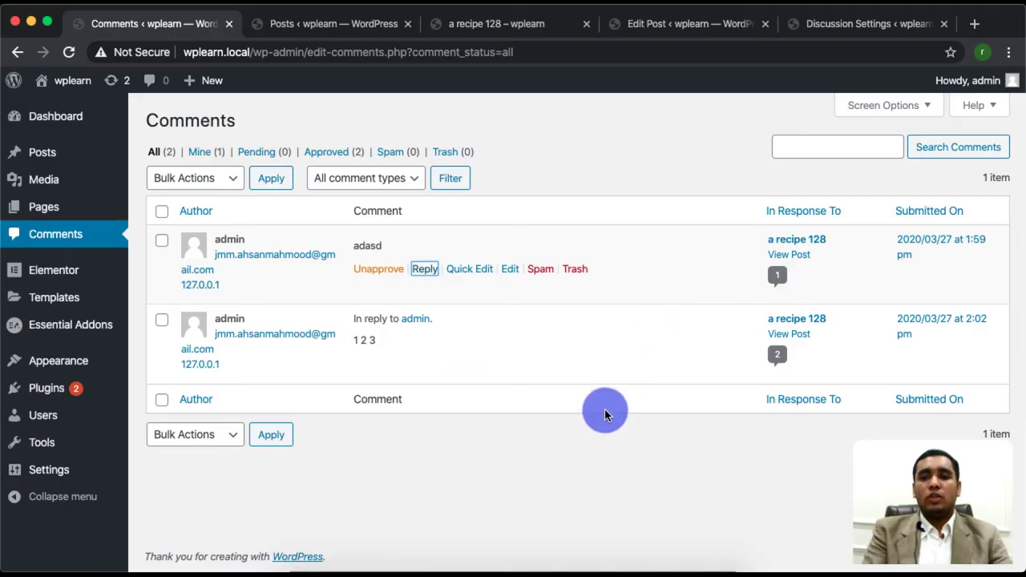